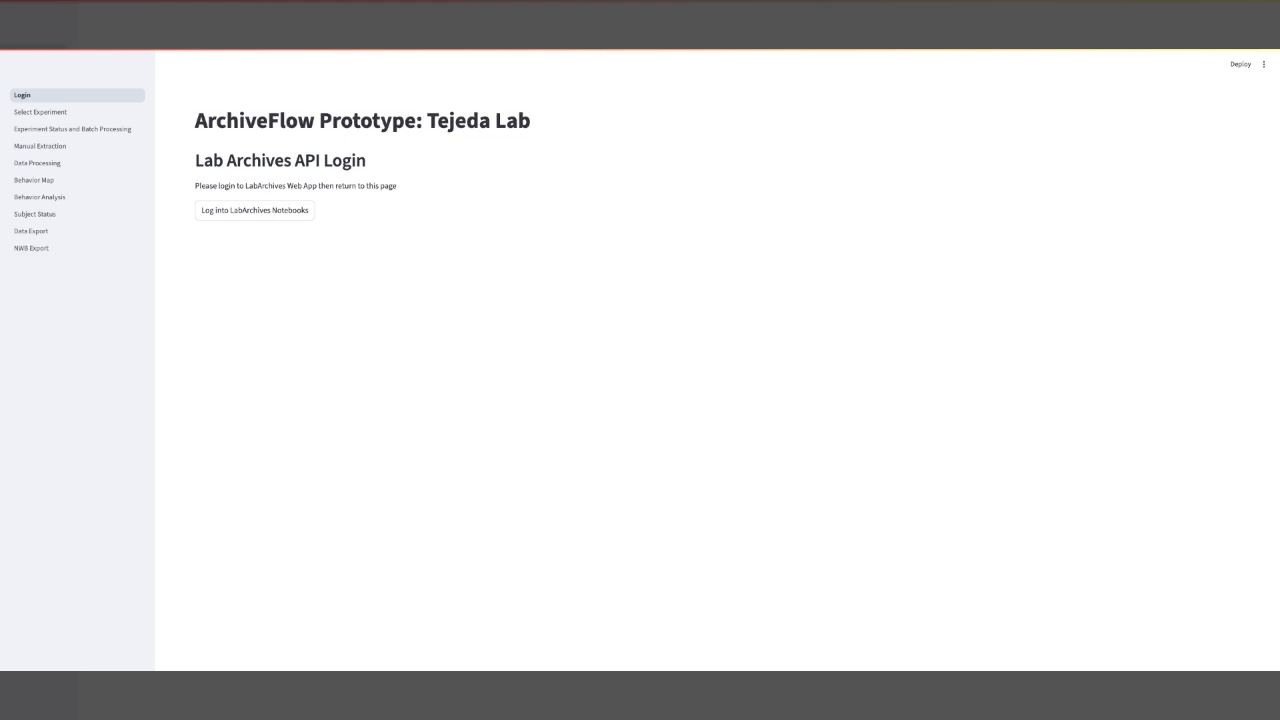
Log into the LabArchives API from the login page.
click(268, 211)
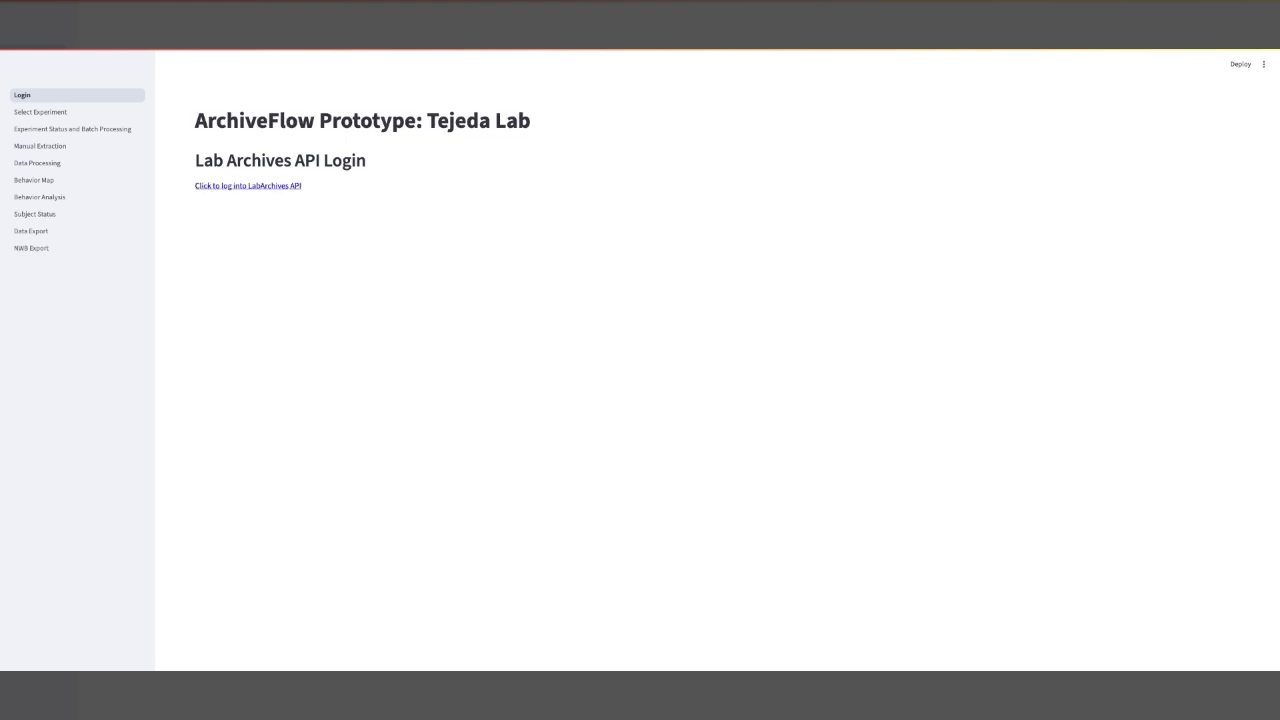
click(251, 187)
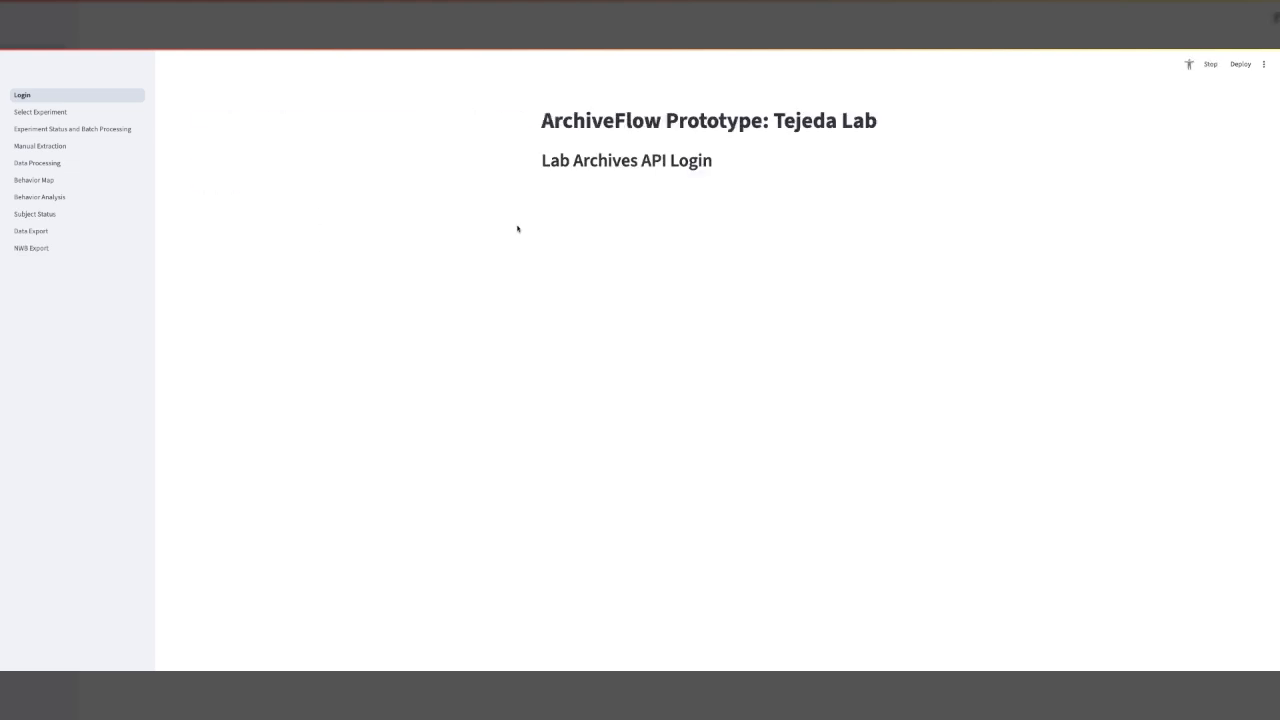
On the Select Experiment page, load the projects of DSST Test Notebook and choose the ArchiveFlow Demo experiment.
click(86, 112)
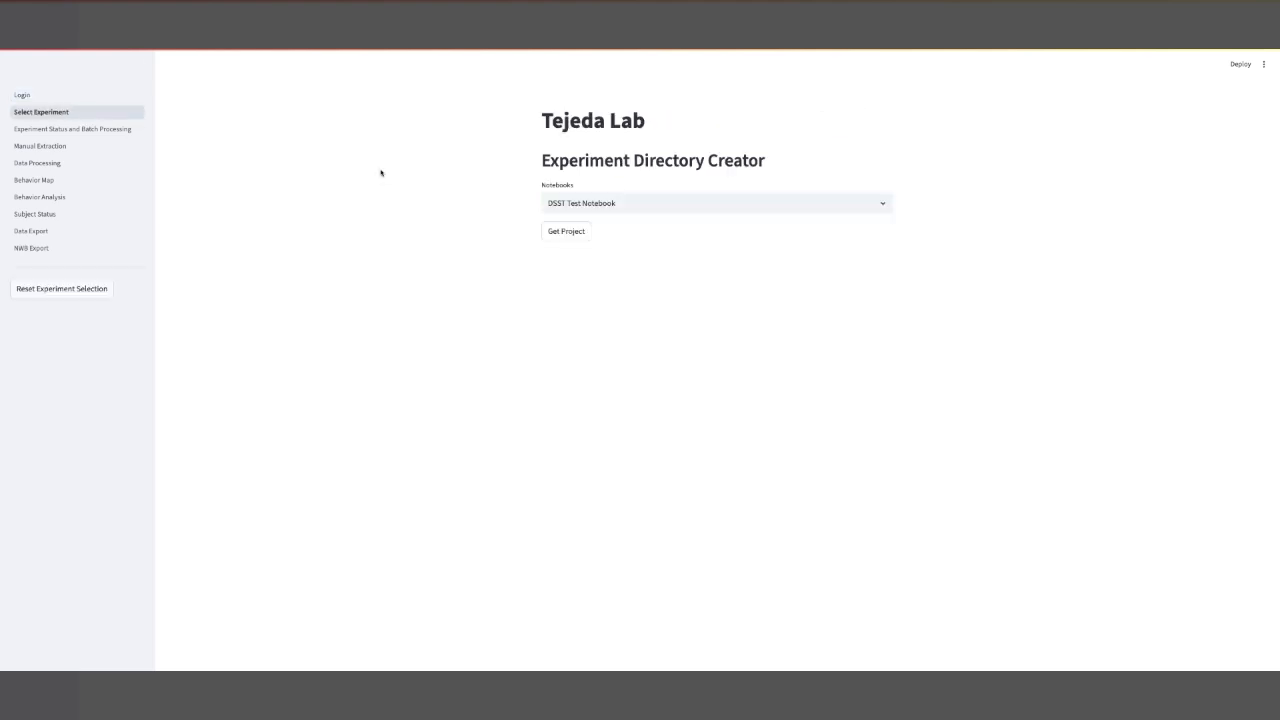
click(584, 229)
click(620, 273)
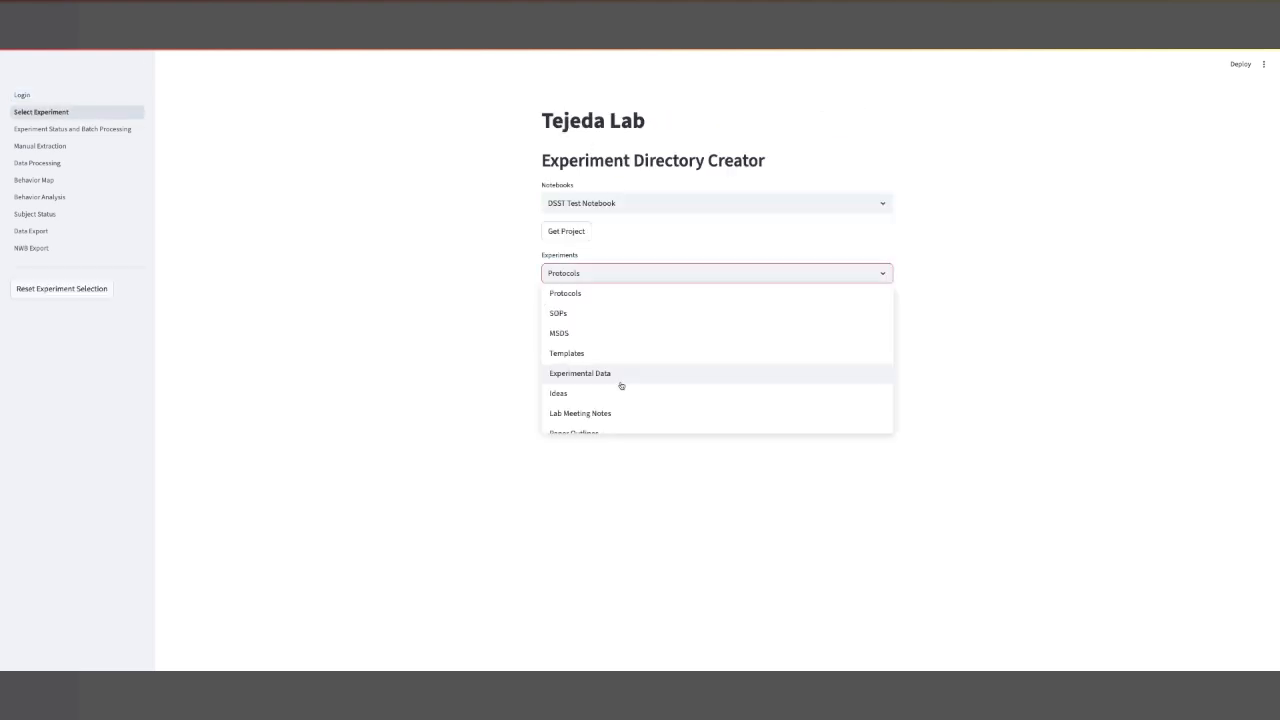
scroll(621, 386, down, 3)
click(603, 428)
Set the experiment folder path to the app_demo folder and sync the experiment to that directory.
click(571, 308)
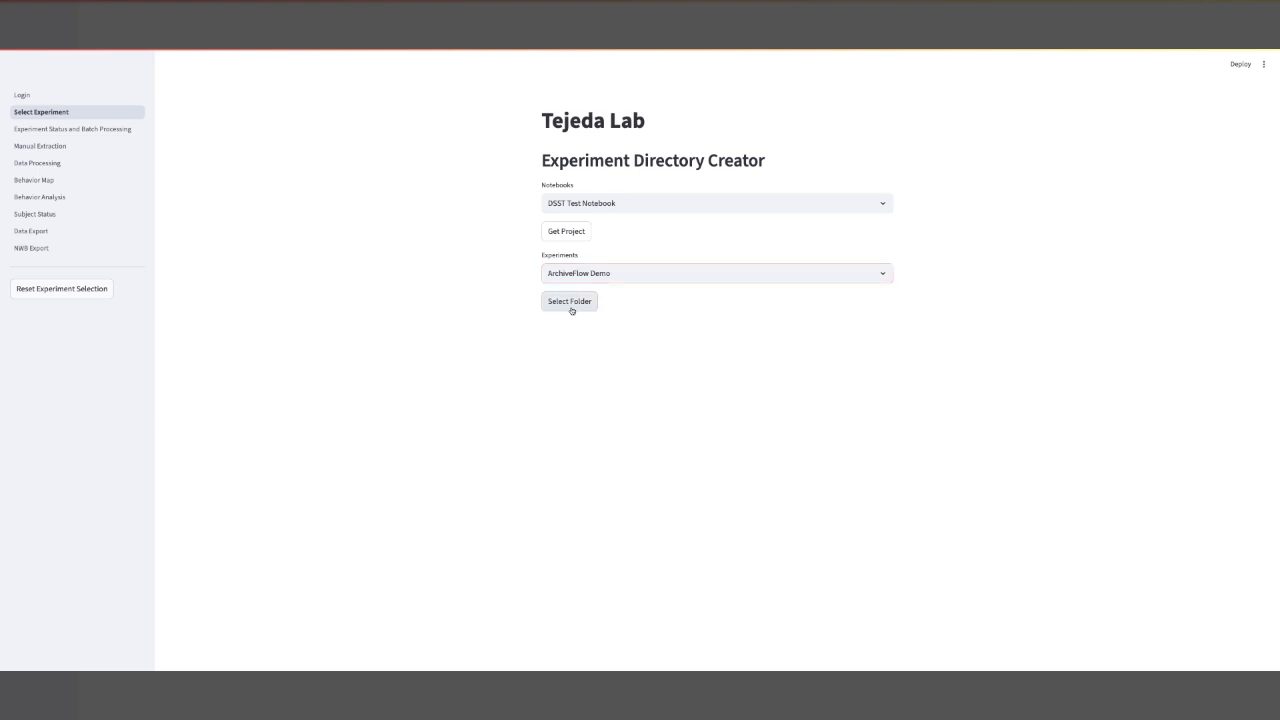
click(597, 347)
click(627, 357)
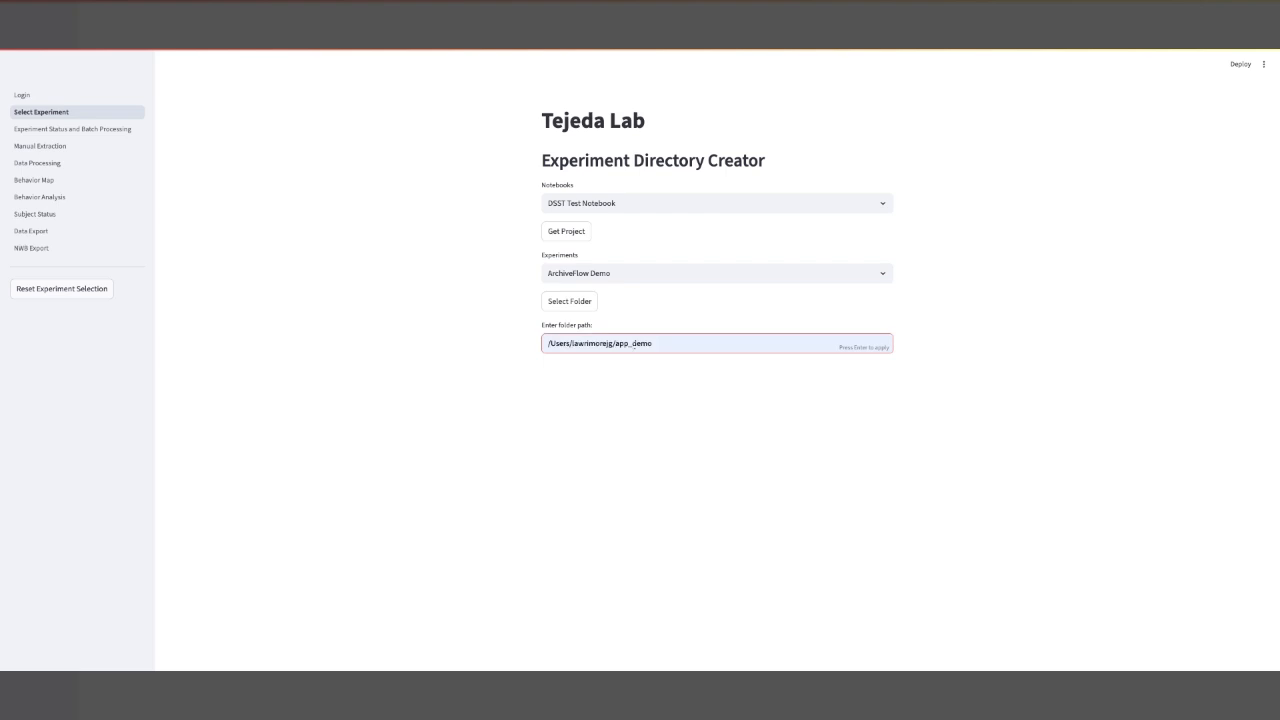
key(Return)
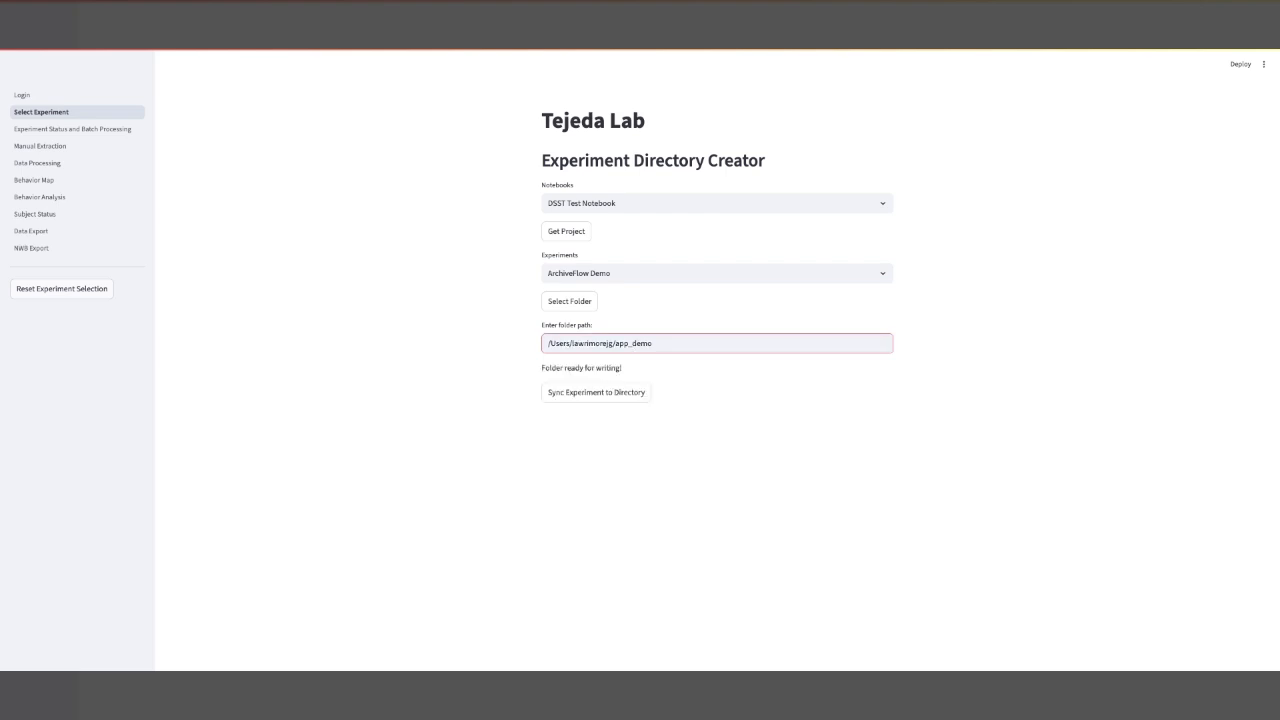
click(610, 393)
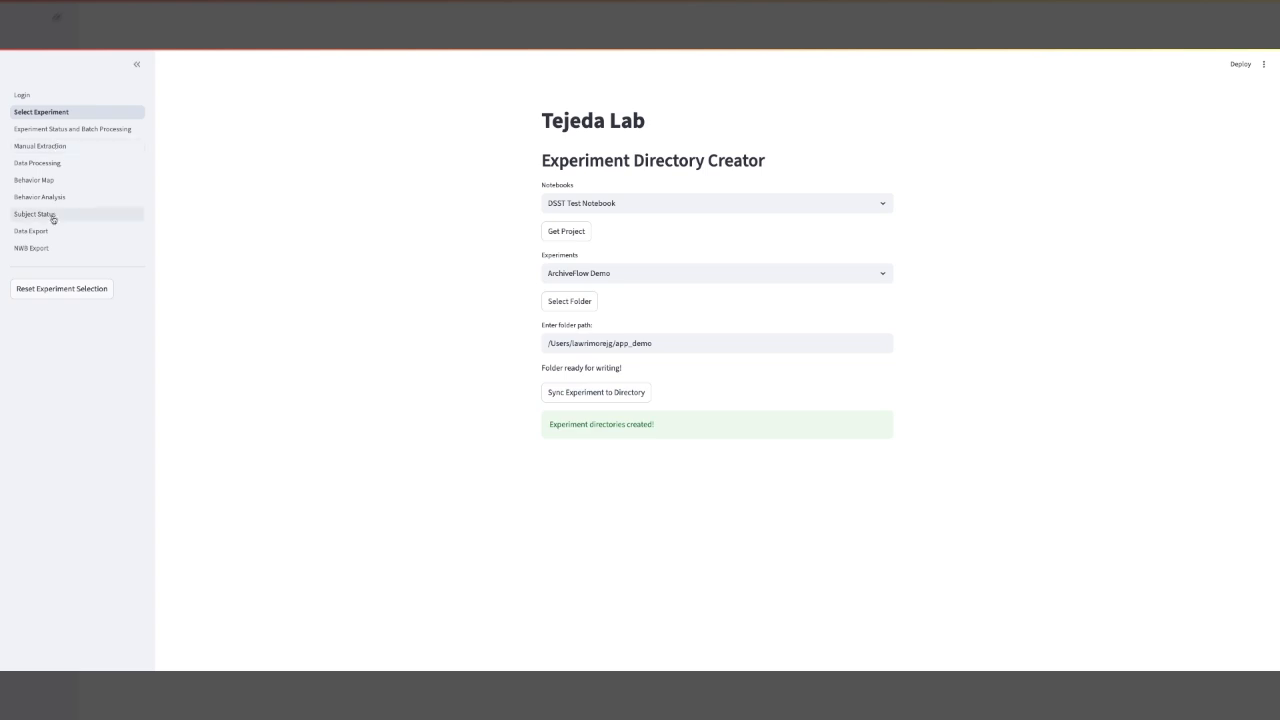
Open the NWB Export page and review the experiment data fields and subject table.
click(40, 249)
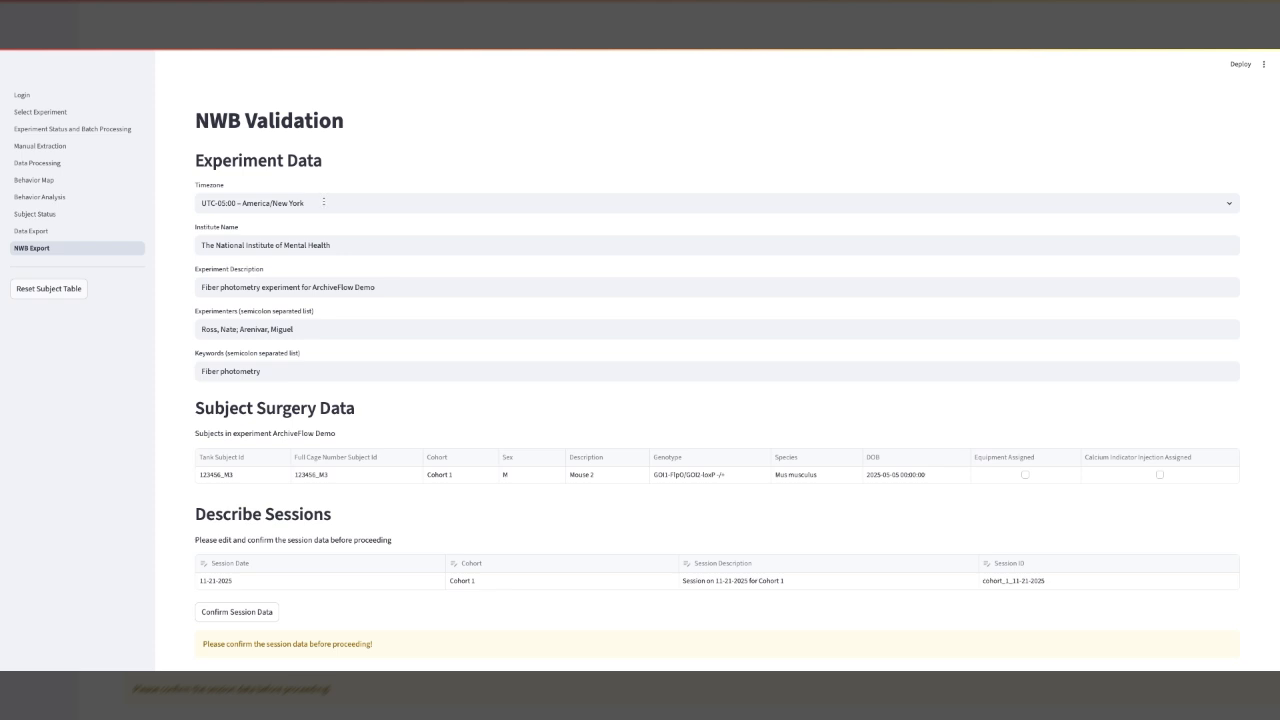
click(323, 202)
click(355, 247)
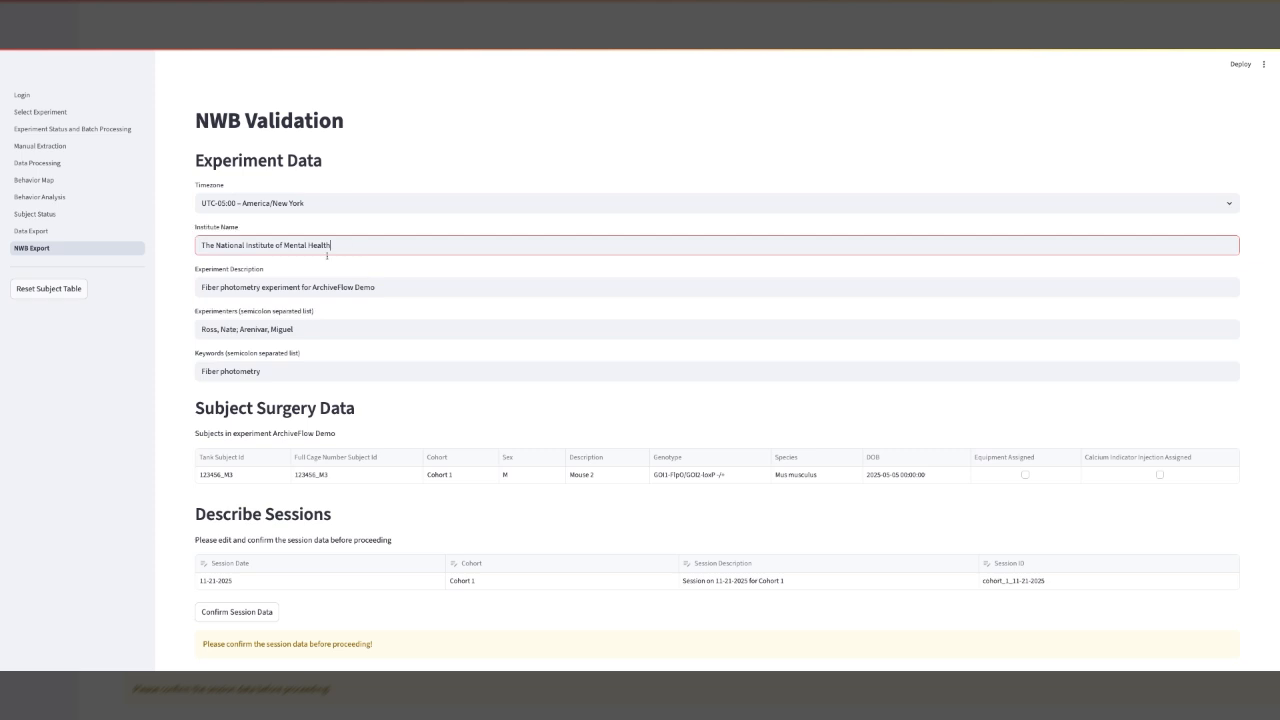
click(405, 288)
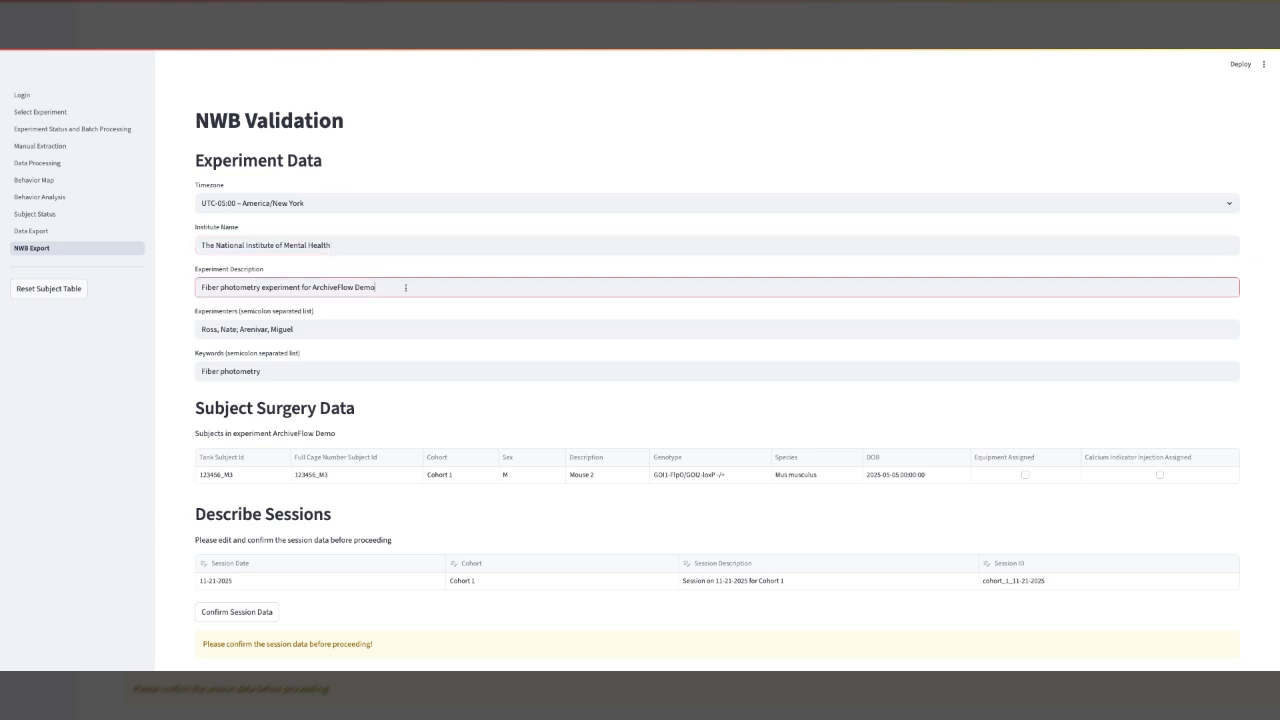
click(340, 336)
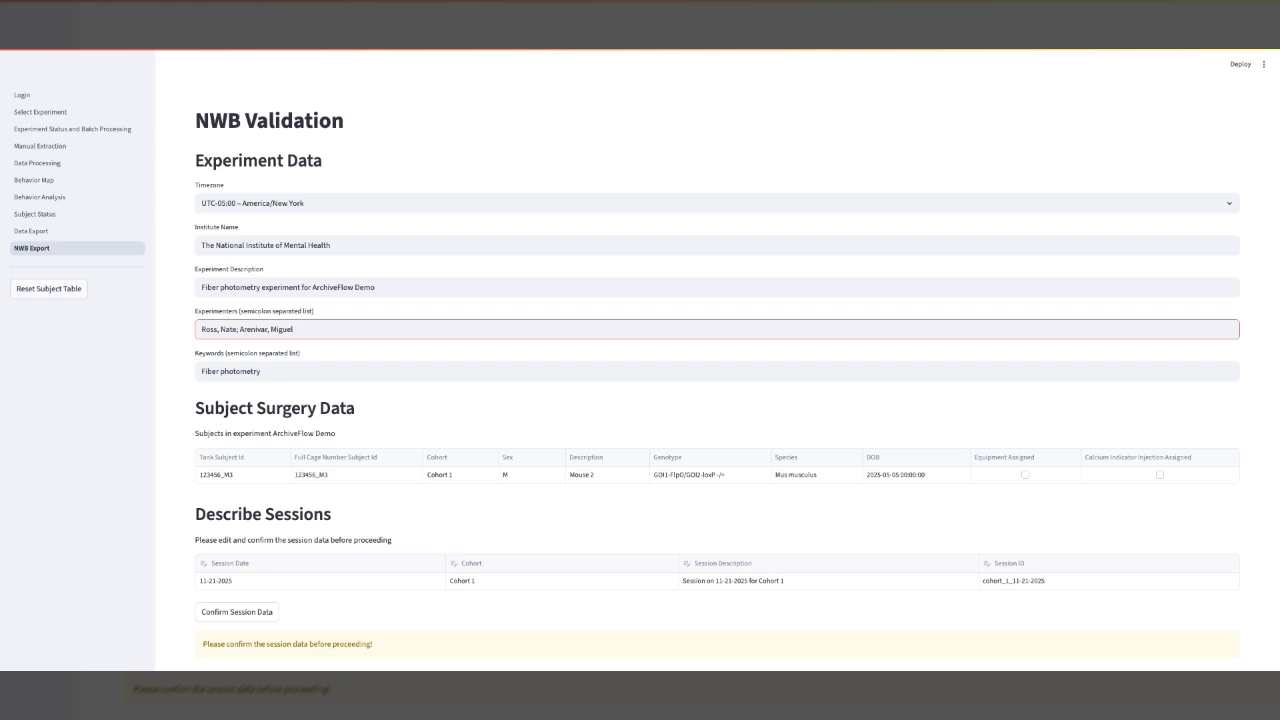
click(293, 369)
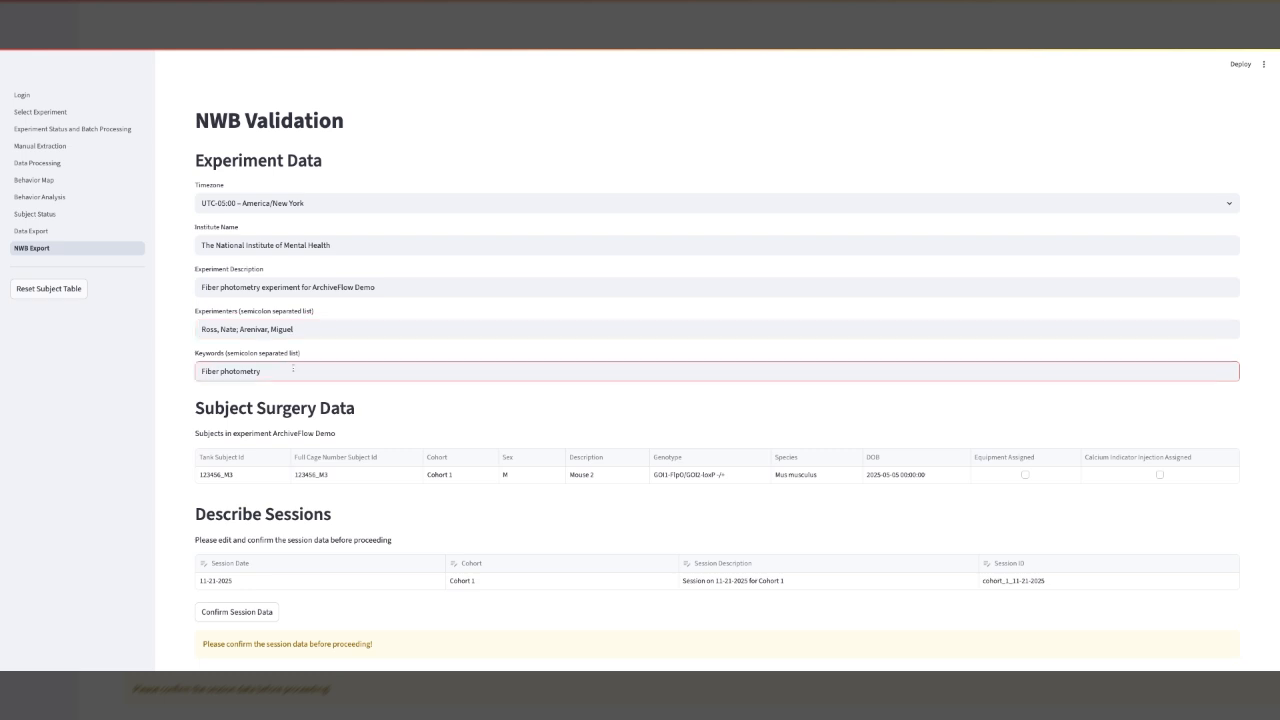
scroll(291, 320, down, 1)
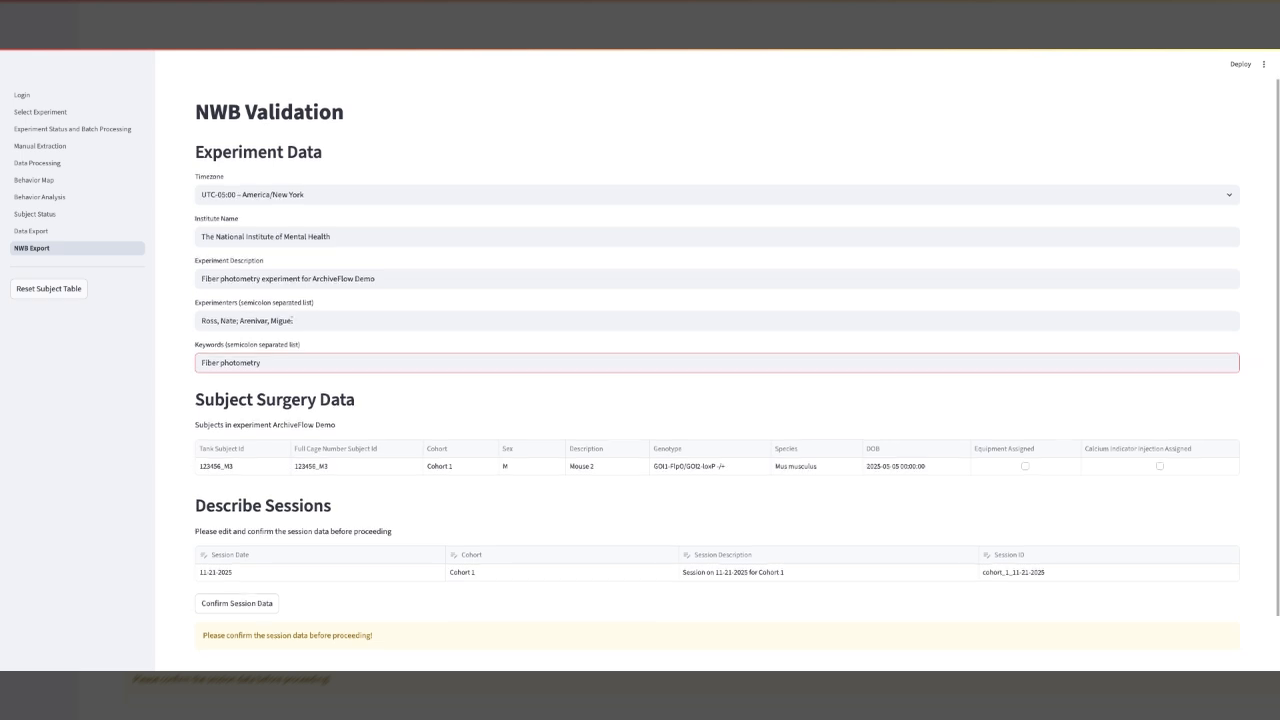
scroll(371, 348, down, 2)
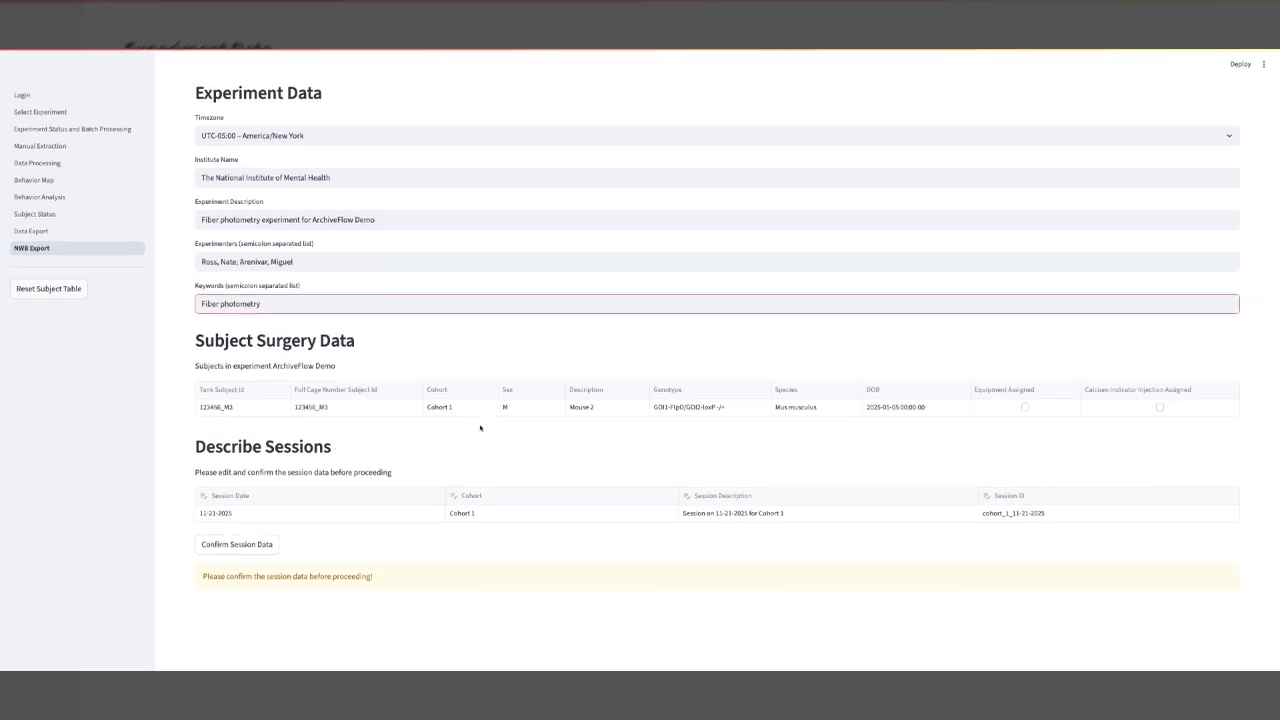
Change the session's cohort to Cohort Baseline 1 in the sessions table.
click(329, 515)
click(283, 512)
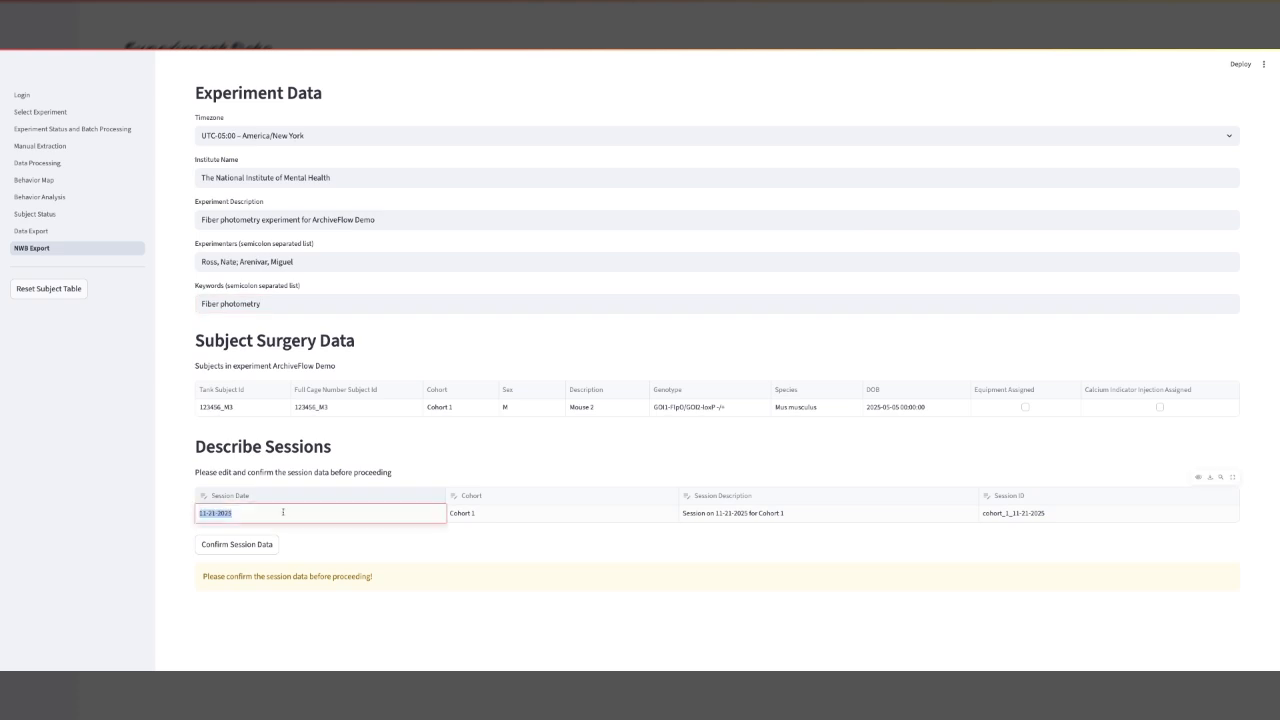
click(547, 520)
click(547, 520)
key(Right)
key(BackSpace)
text(Baseline 1)
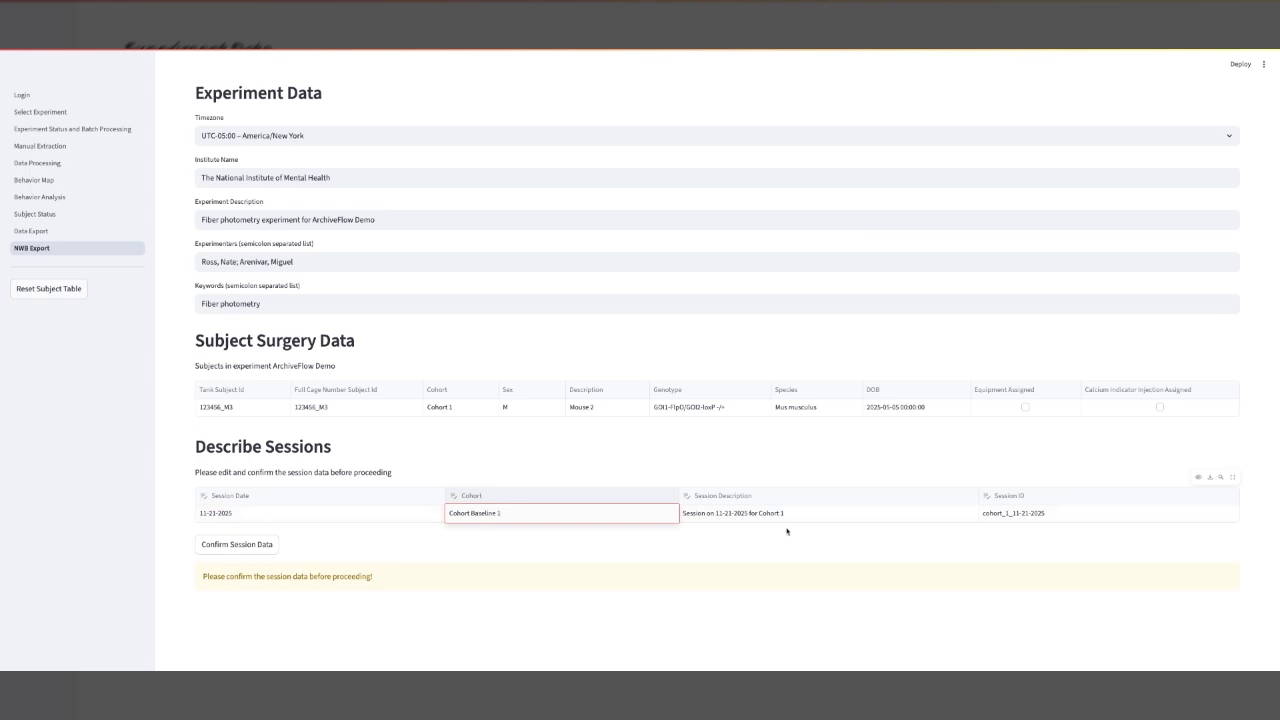
Set the session description to Session on 11-21-2025 for Cohort Baseline 1.
double_click(788, 513)
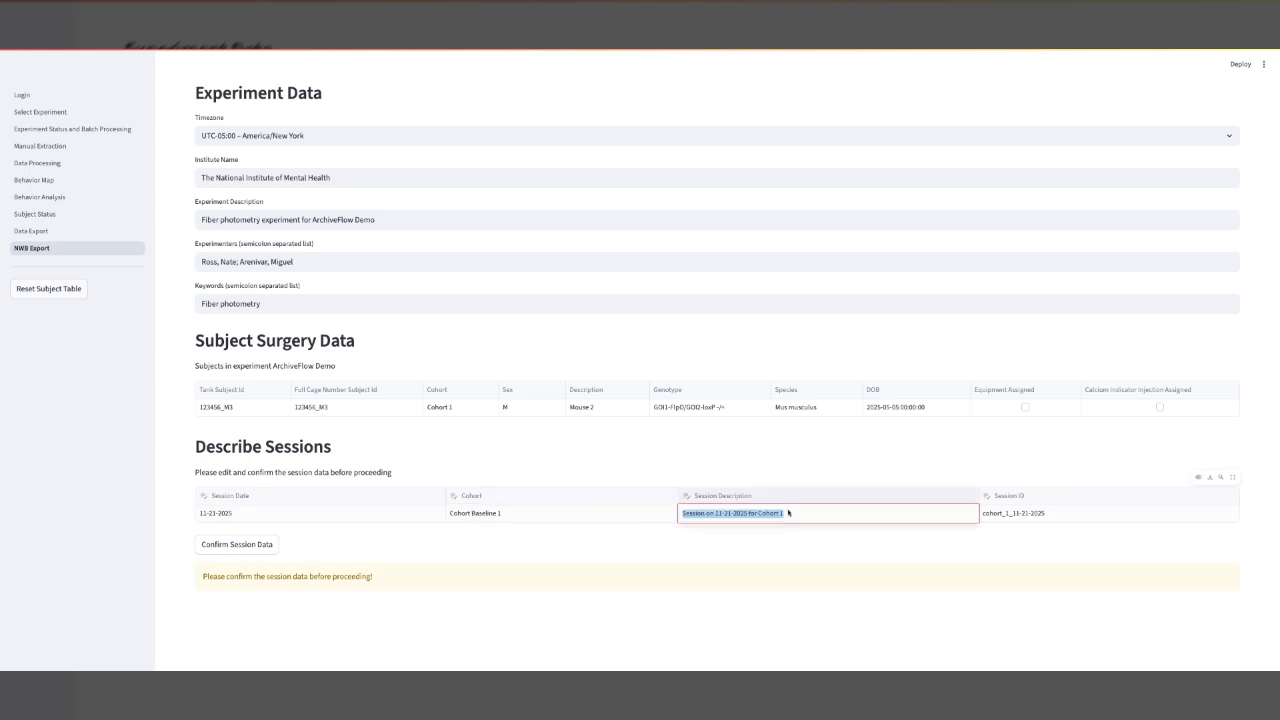
click(788, 513)
key(BackSpace)
text(Base)
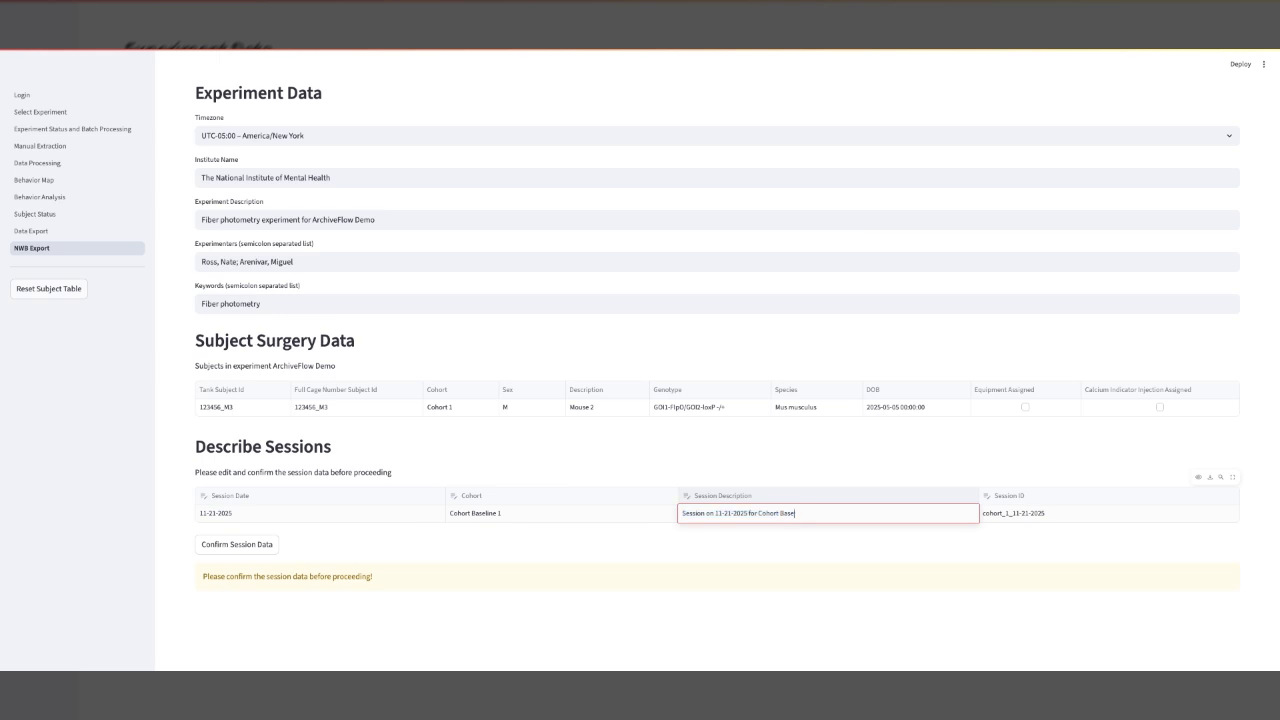
text(line 1)
Confirm the edited session data.
click(1071, 516)
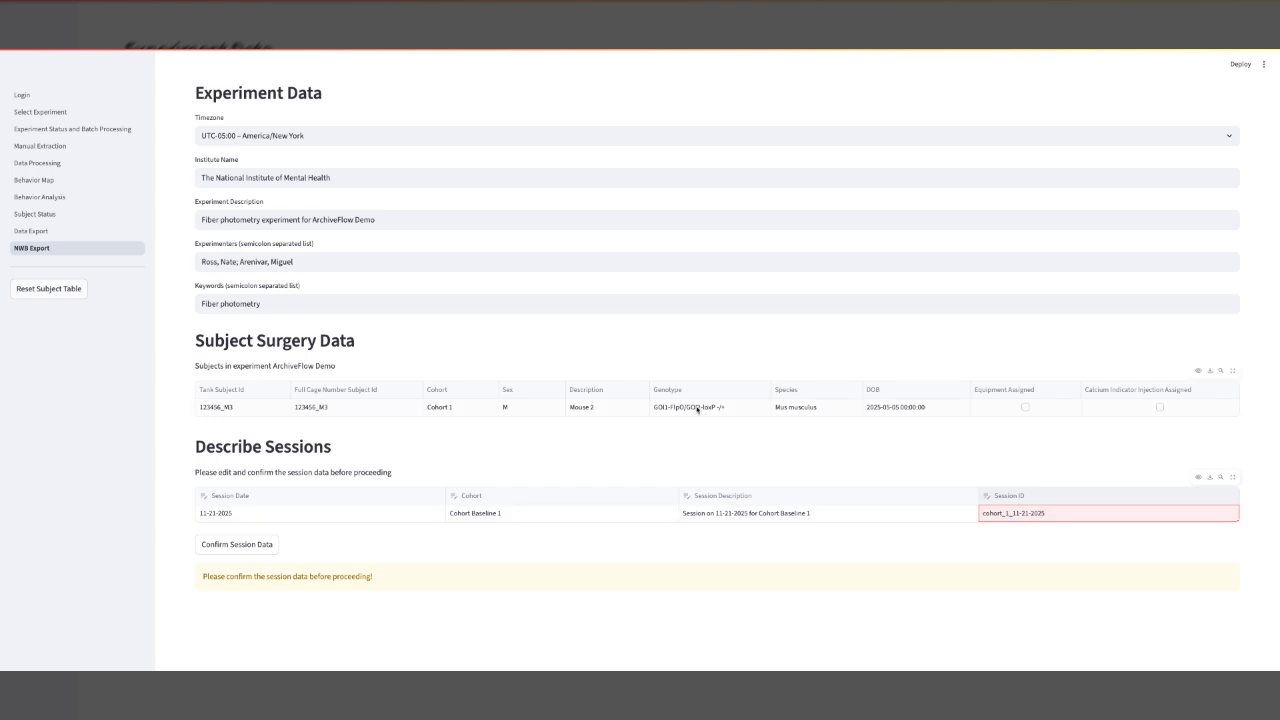
click(356, 516)
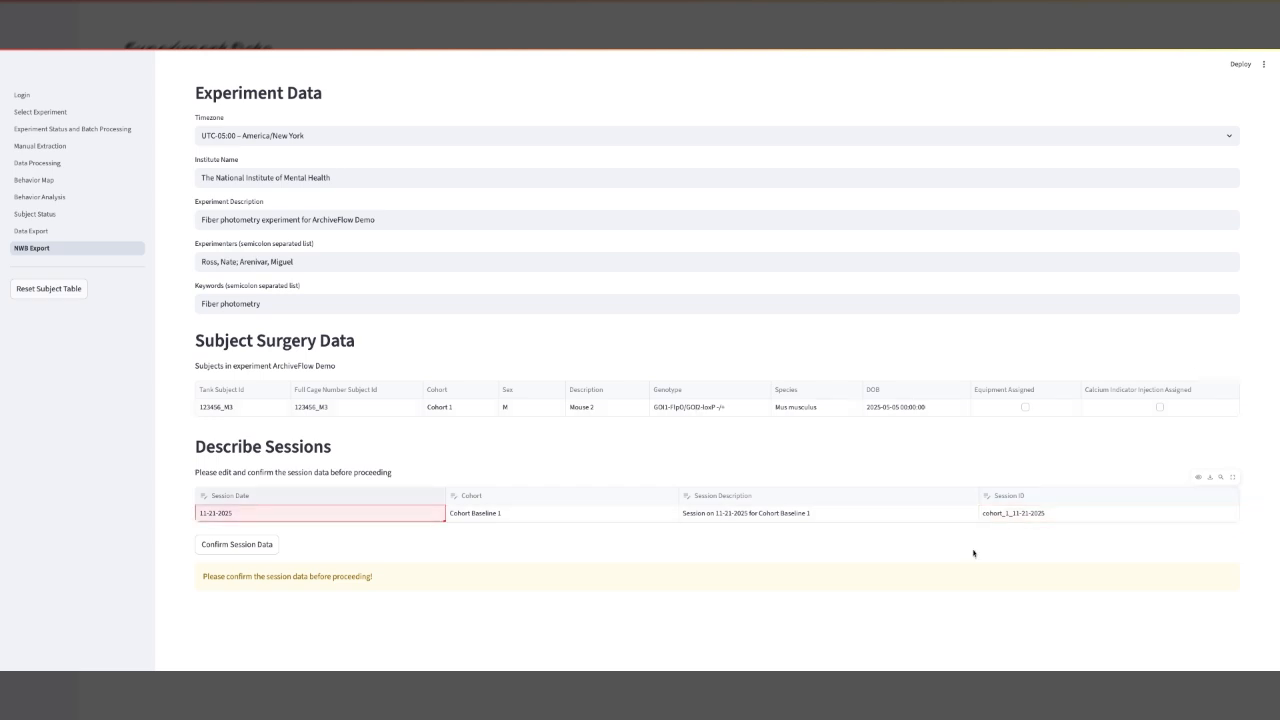
click(365, 550)
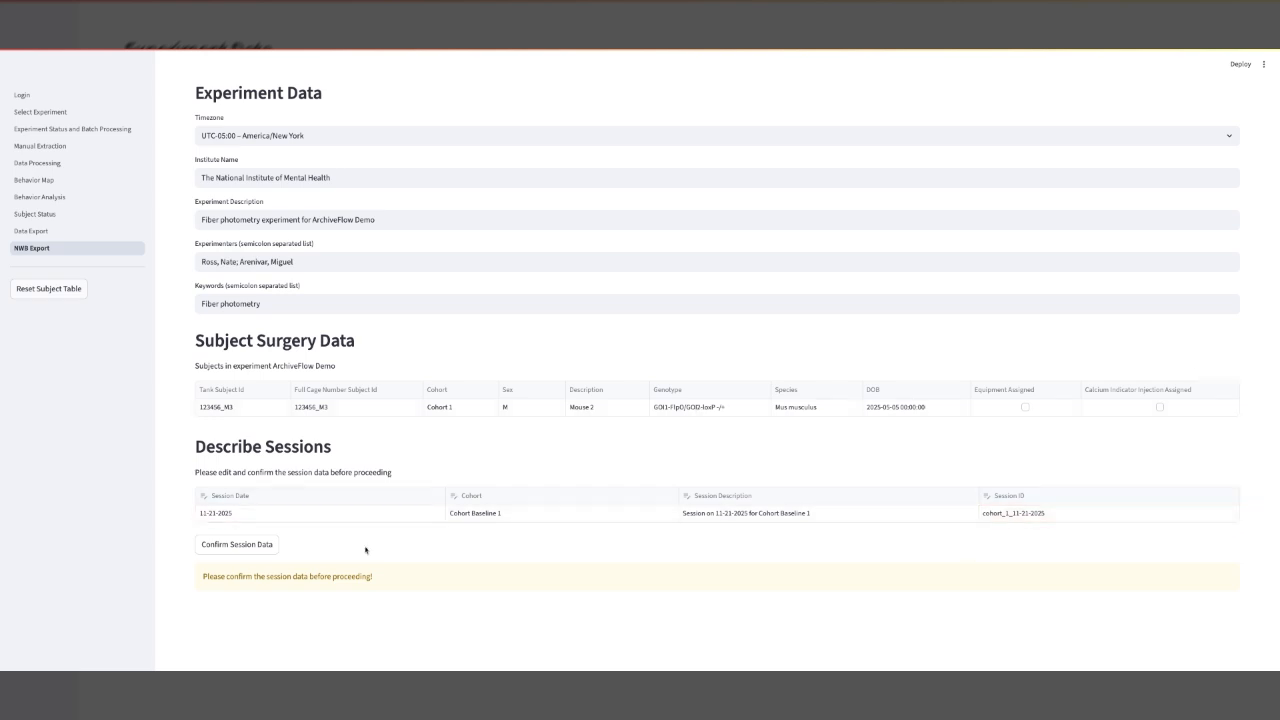
click(229, 551)
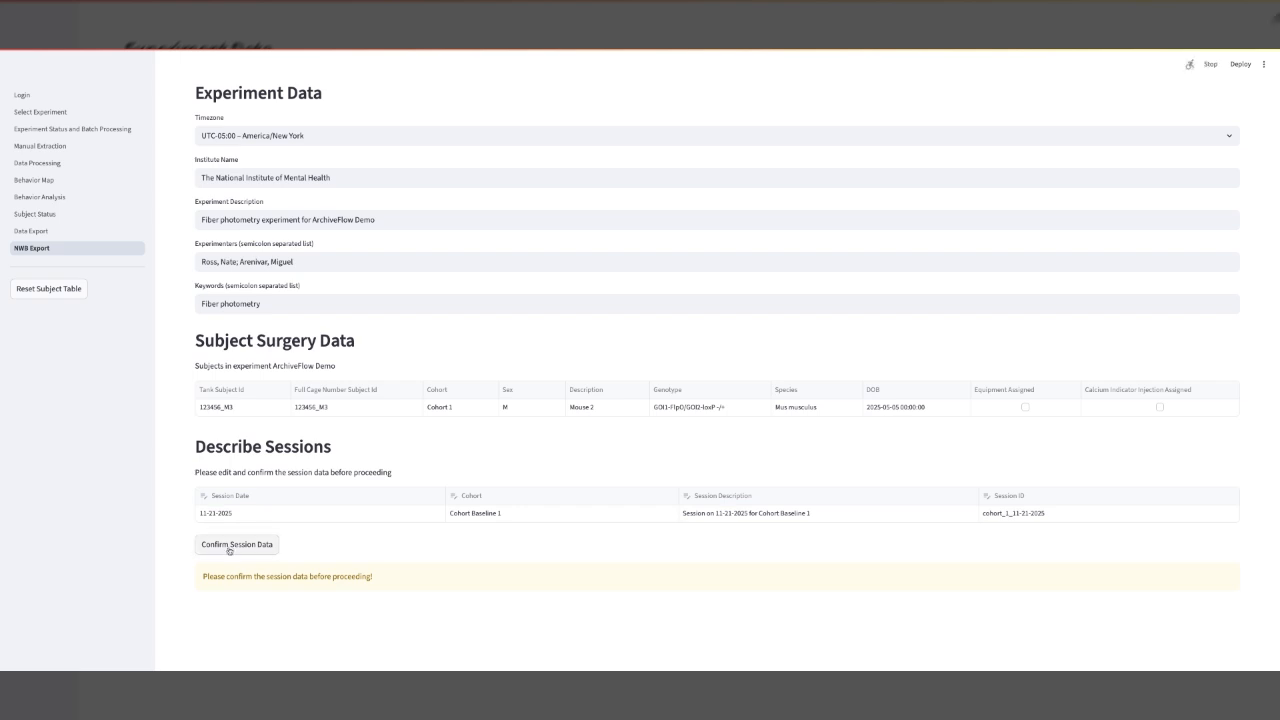
Select Tejeda Equipment Set as the fiber photometry equipment set.
scroll(452, 543, down, 2)
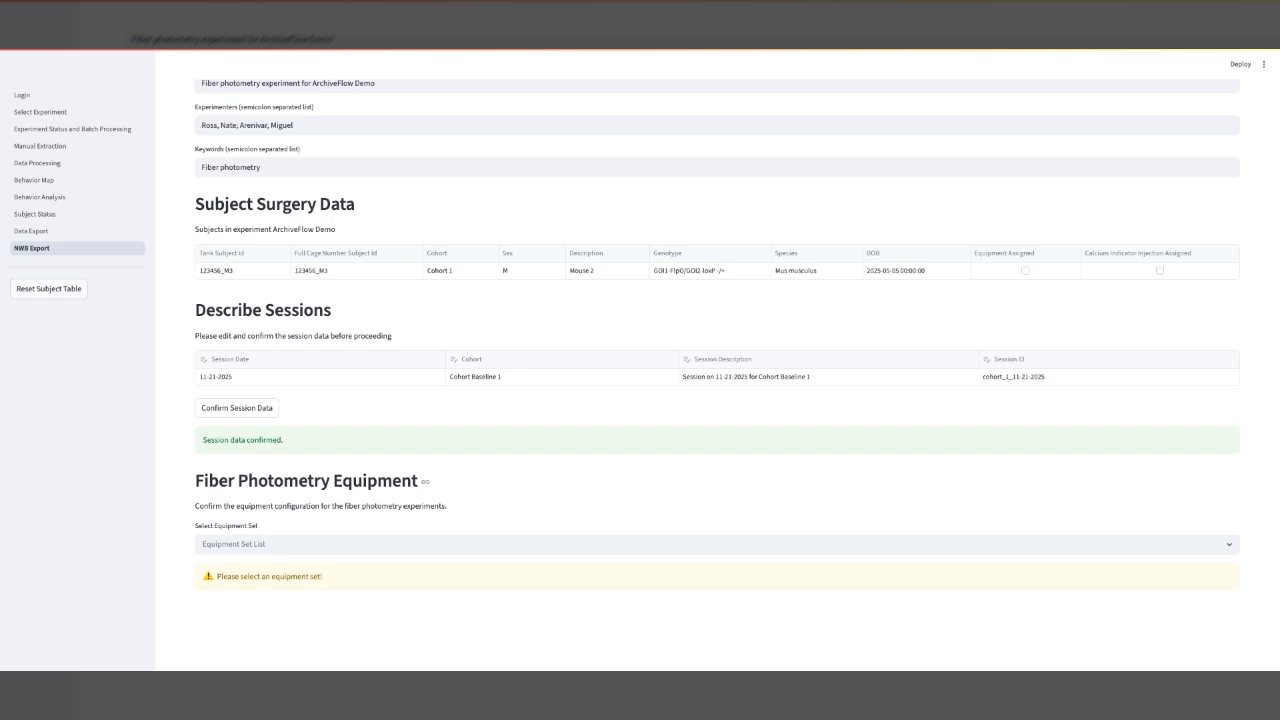
click(367, 544)
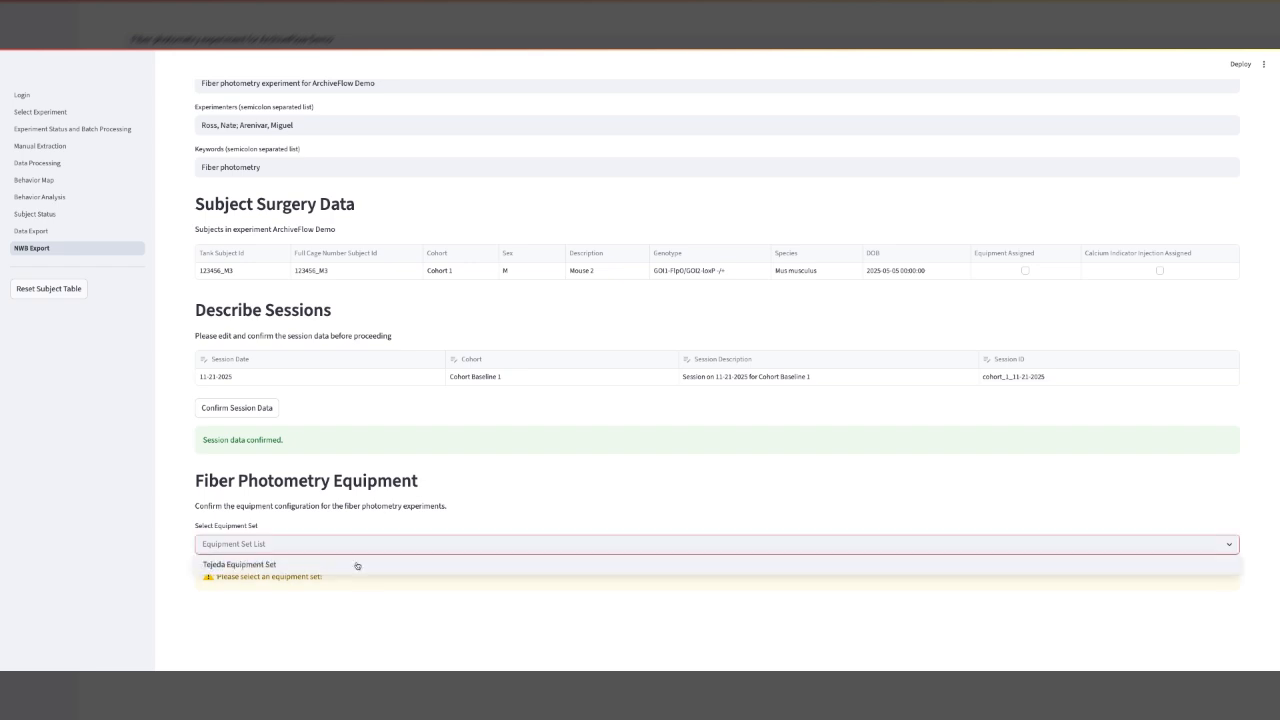
click(357, 565)
Choose Fiber Cable among the equipment models to view its configuration.
scroll(303, 509, down, 1)
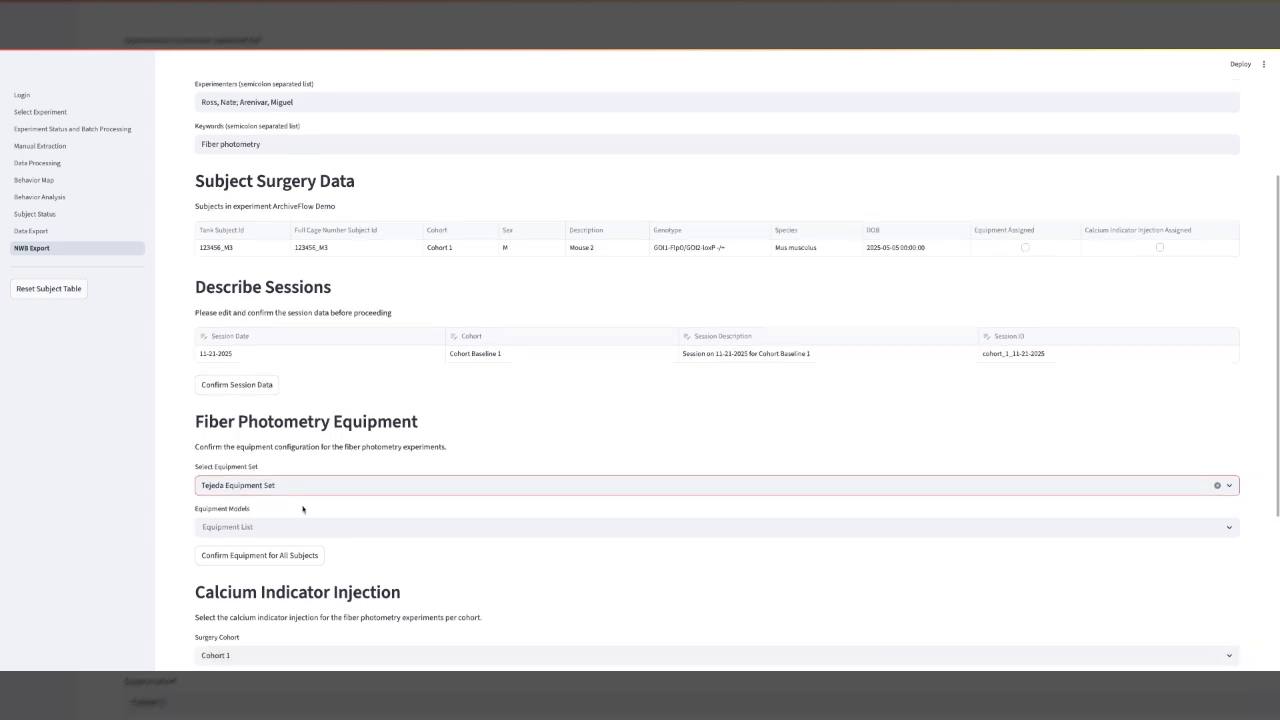
click(302, 526)
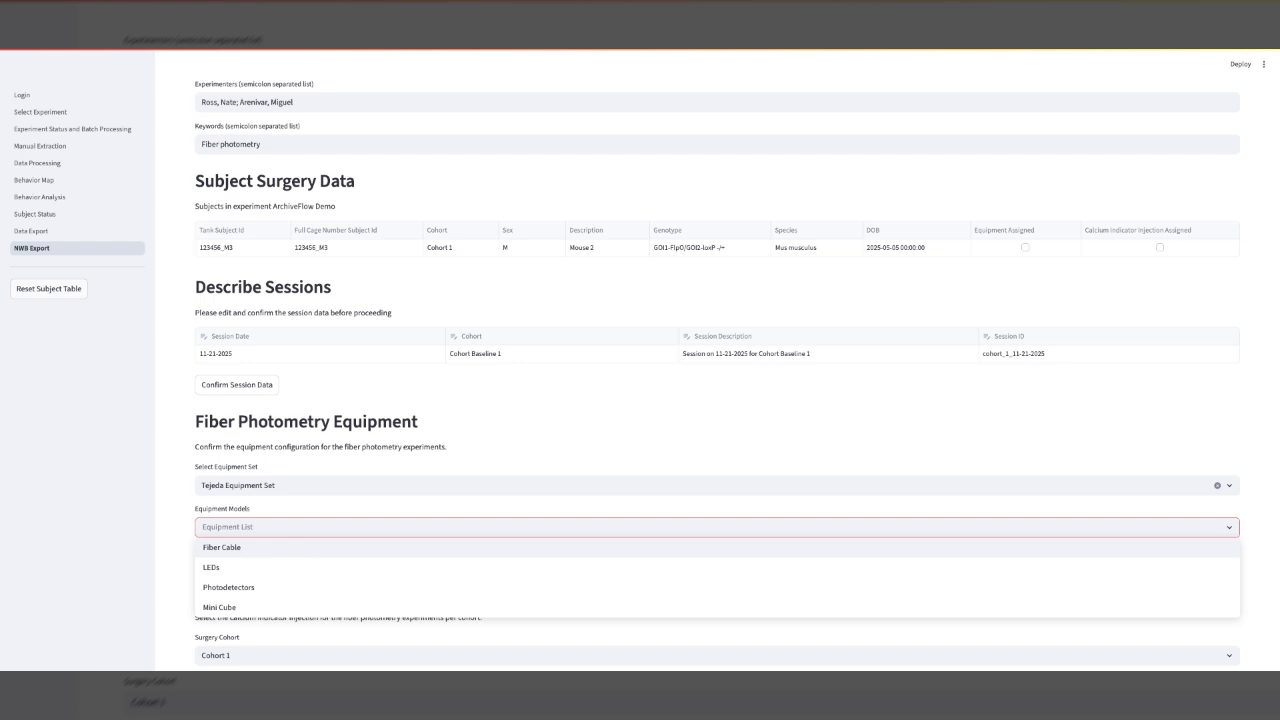
key(Return)
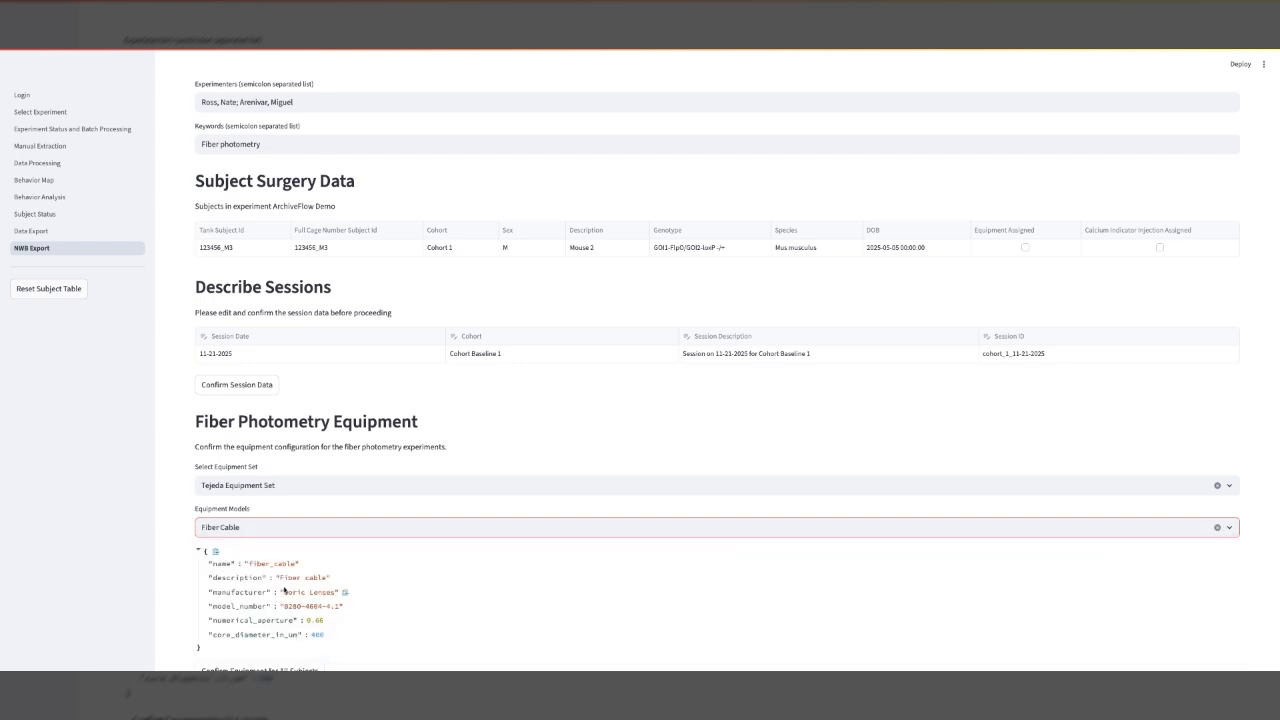
Switch the equipment model to LEDs and review its configuration details.
scroll(283, 591, down, 1)
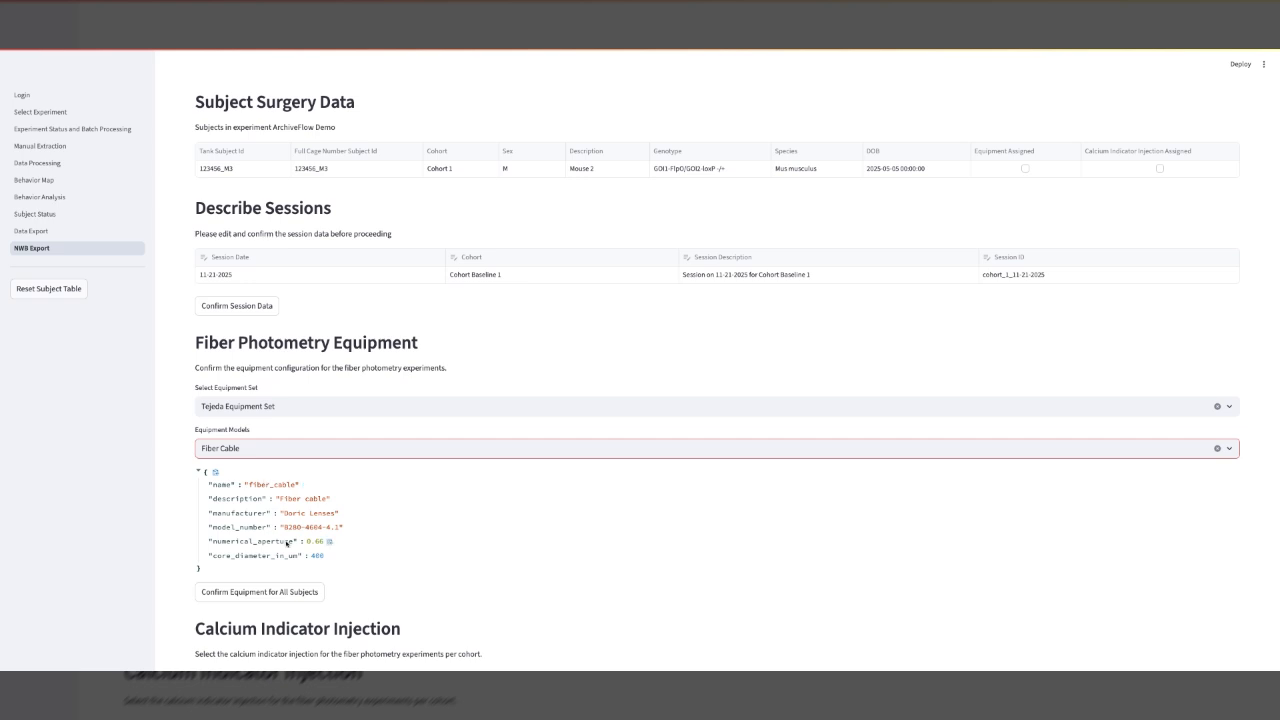
click(272, 448)
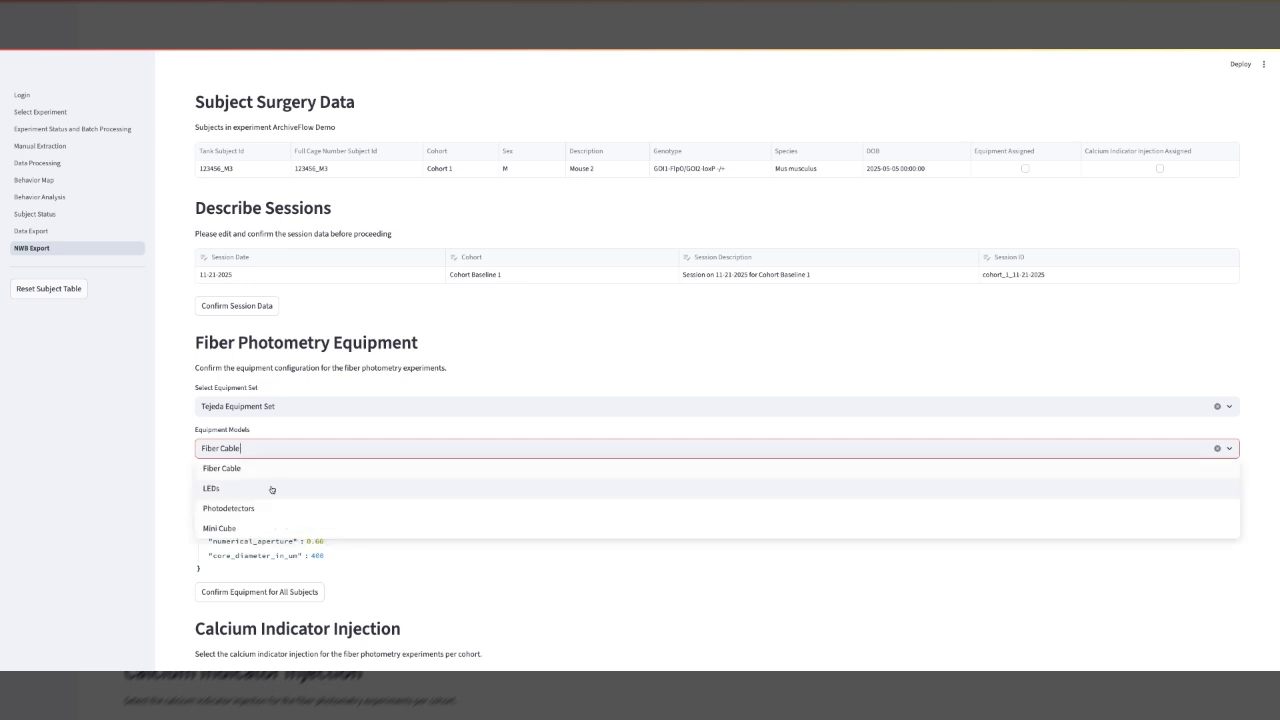
click(271, 488)
scroll(280, 510, down, 3)
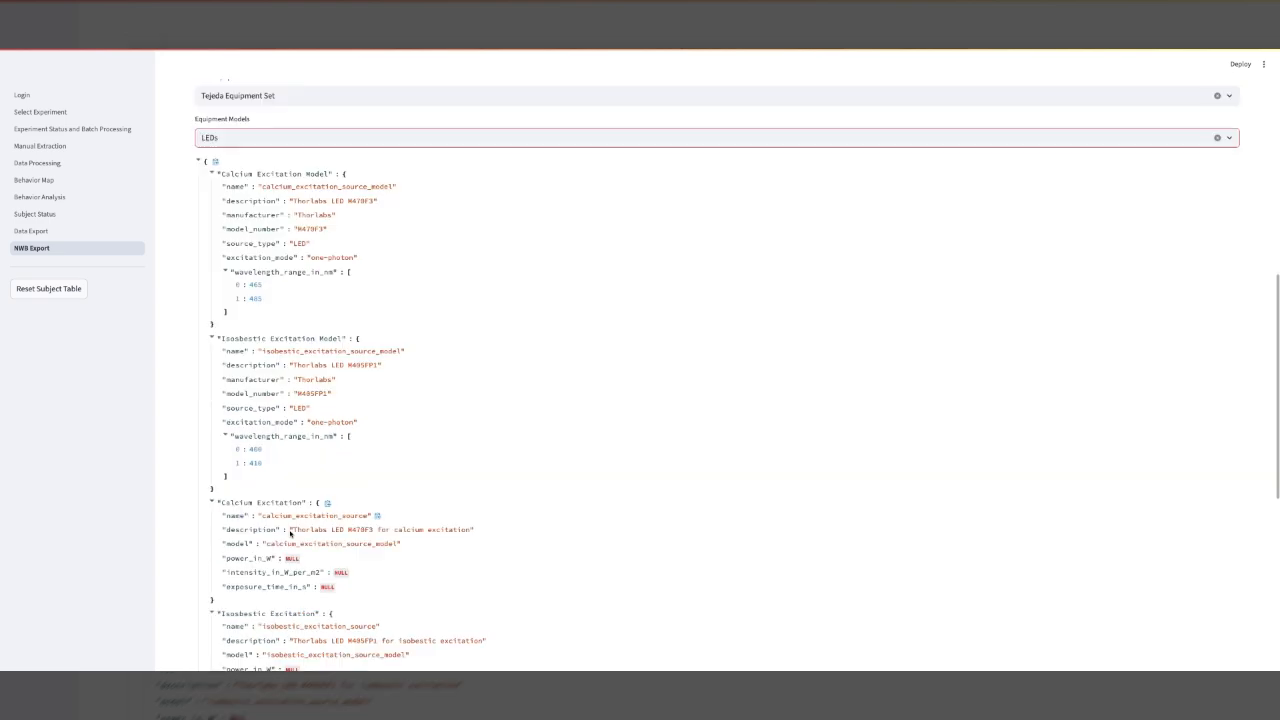
scroll(290, 533, down, 1)
scroll(290, 533, up, 3)
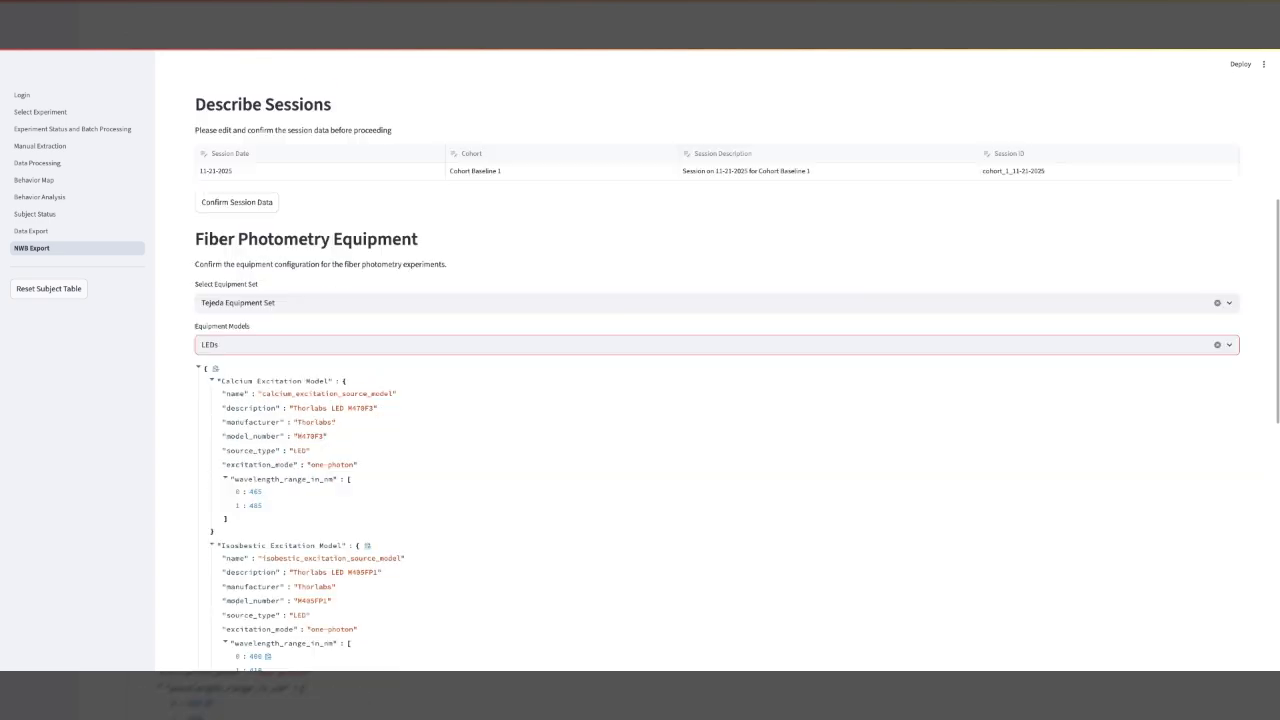
Clear the equipment model selection and confirm the equipment for all subjects.
click(1217, 347)
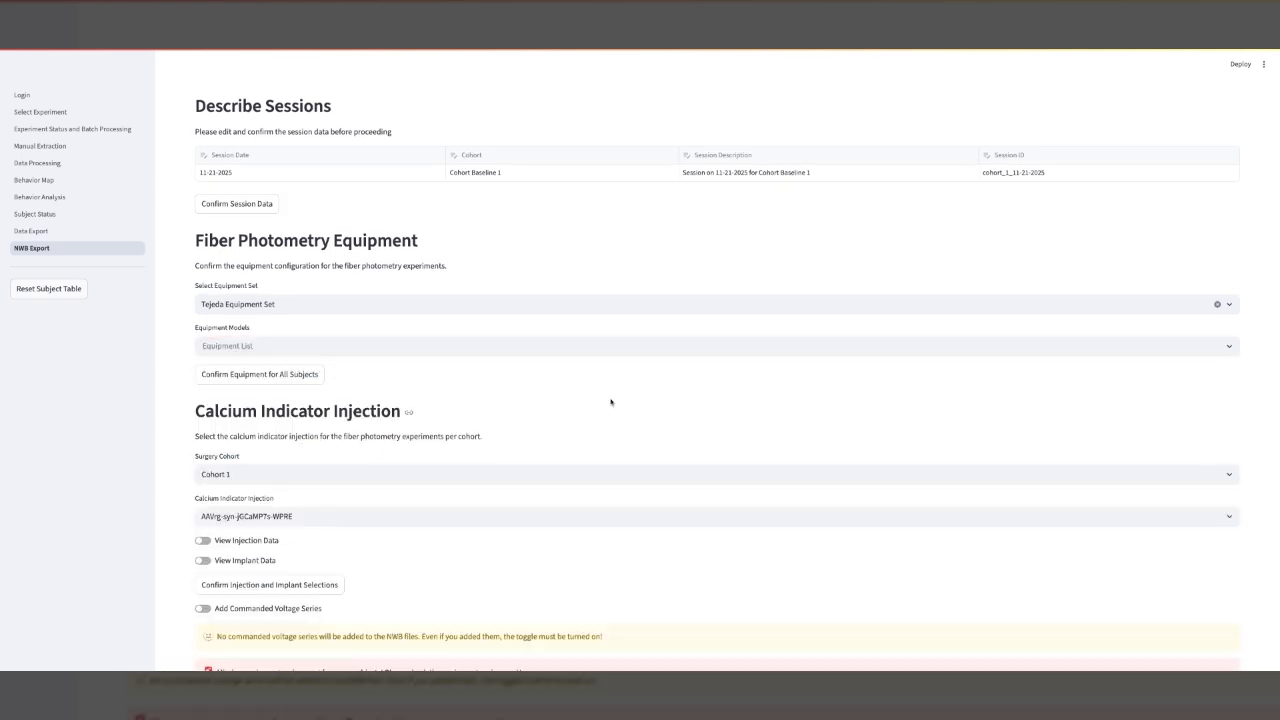
click(259, 346)
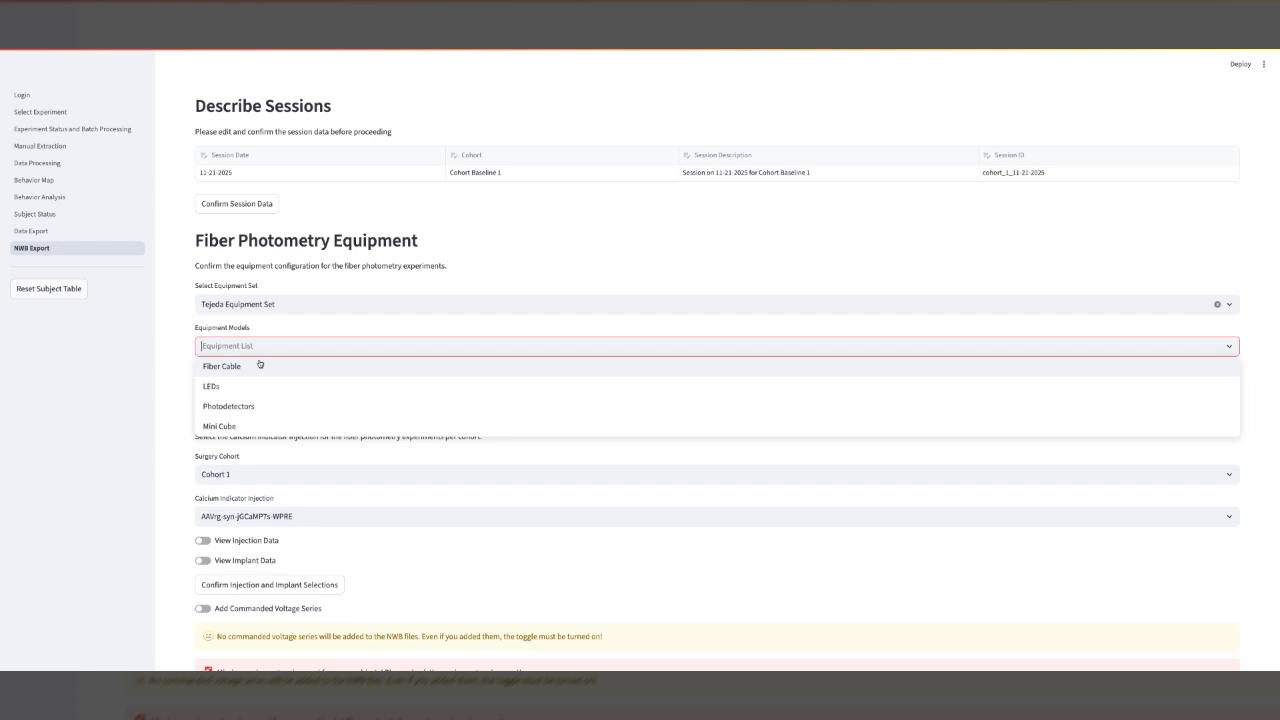
key(Down)
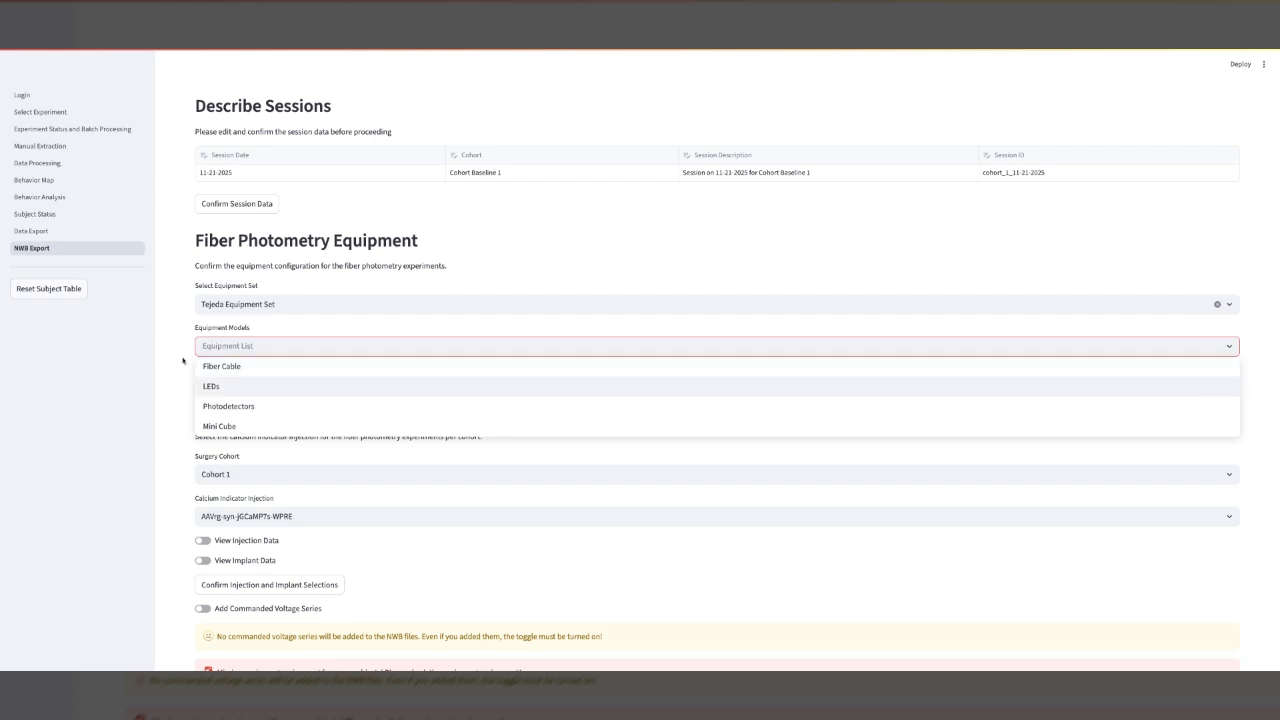
click(183, 361)
click(227, 379)
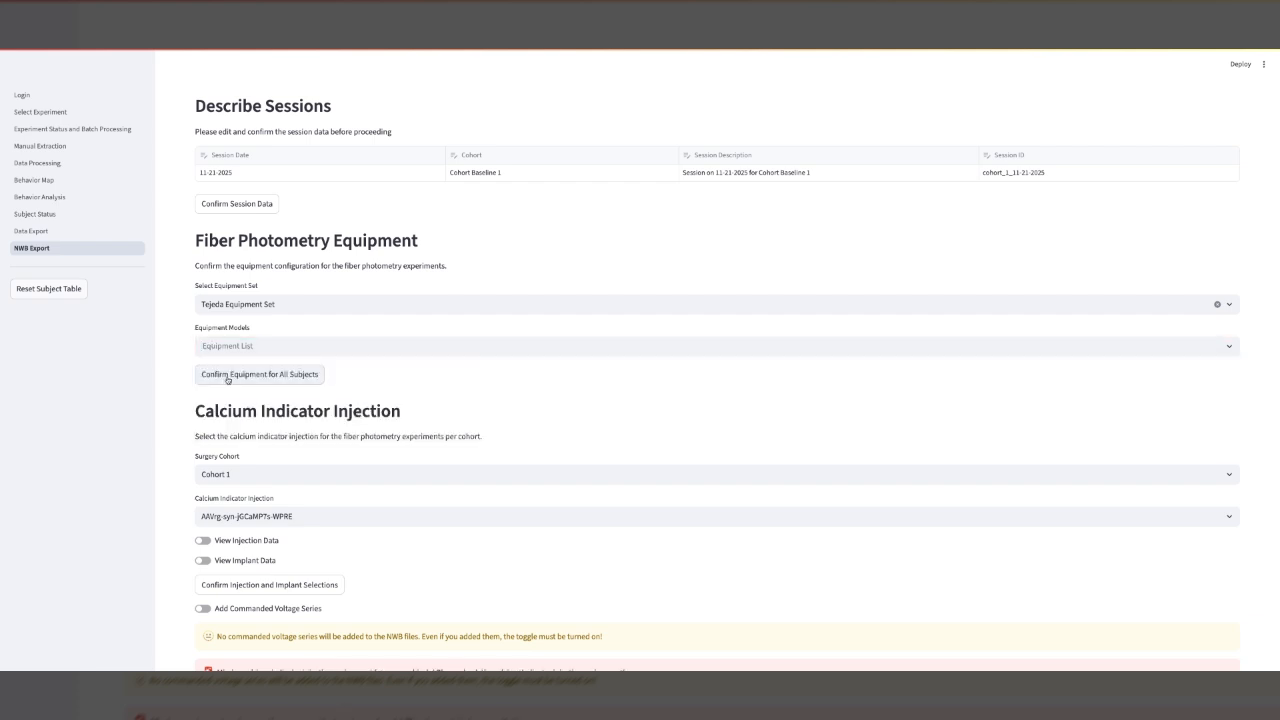
Select AAVrg-syn-jGCaMP7s-WPRE as the calcium indicator injection for Cohort 1.
scroll(473, 400, up, 3)
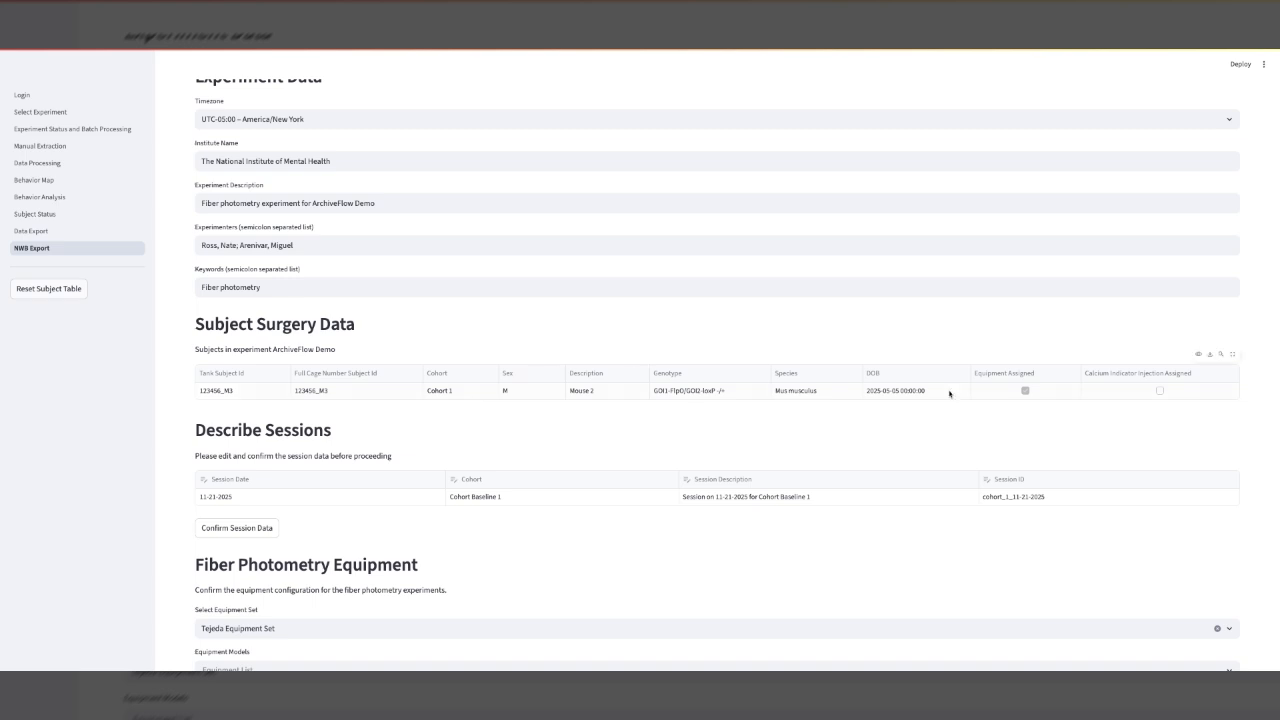
scroll(1009, 400, down, 2)
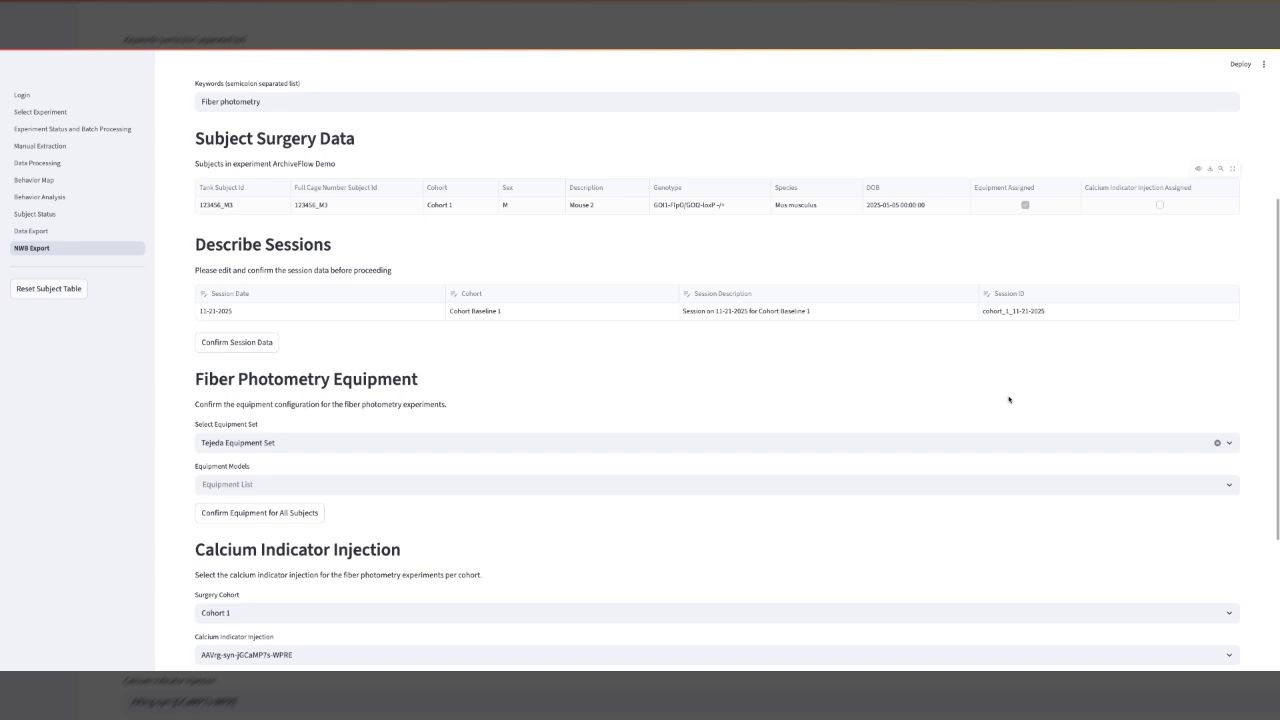
scroll(1009, 400, down, 1)
scroll(1009, 400, down, 2)
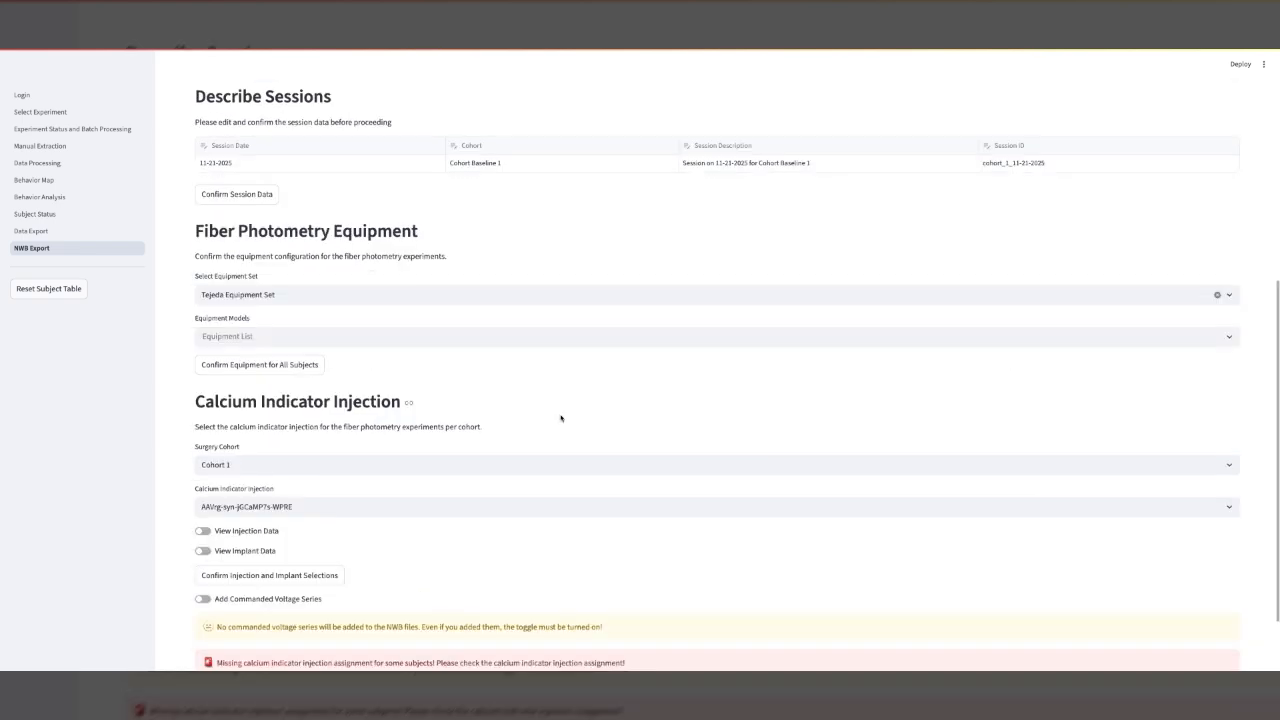
scroll(561, 418, down, 1)
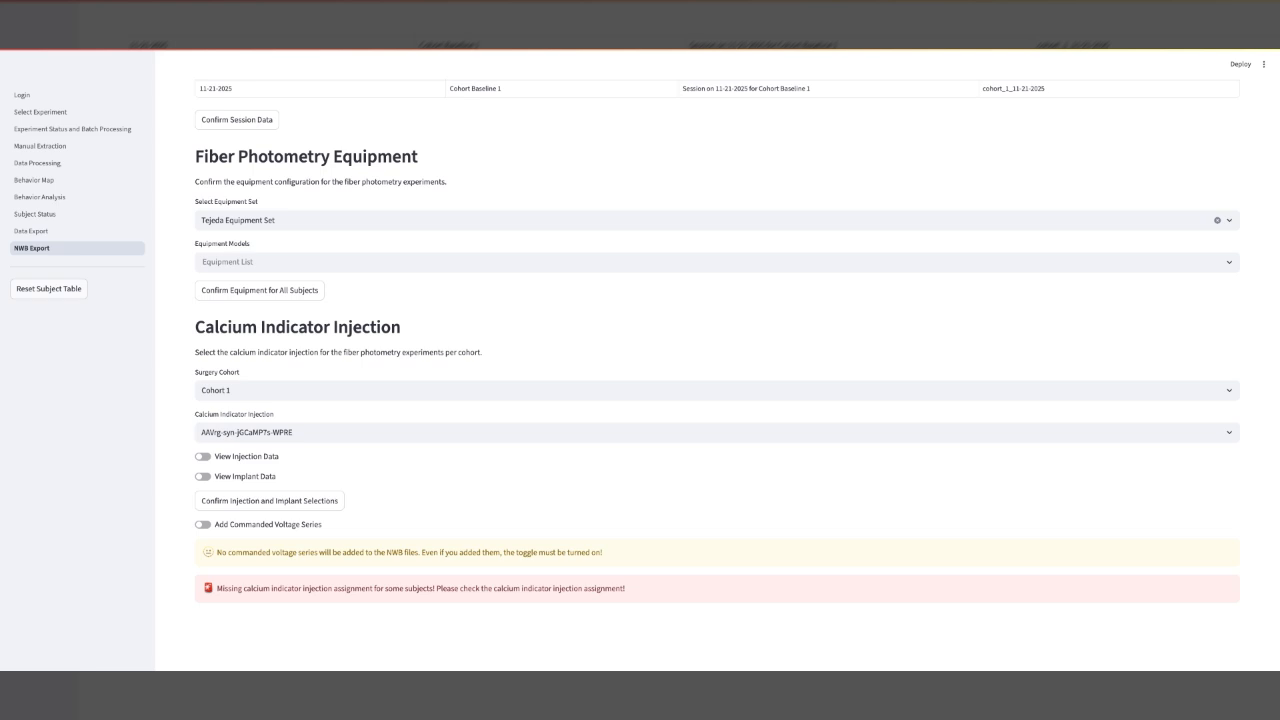
click(491, 432)
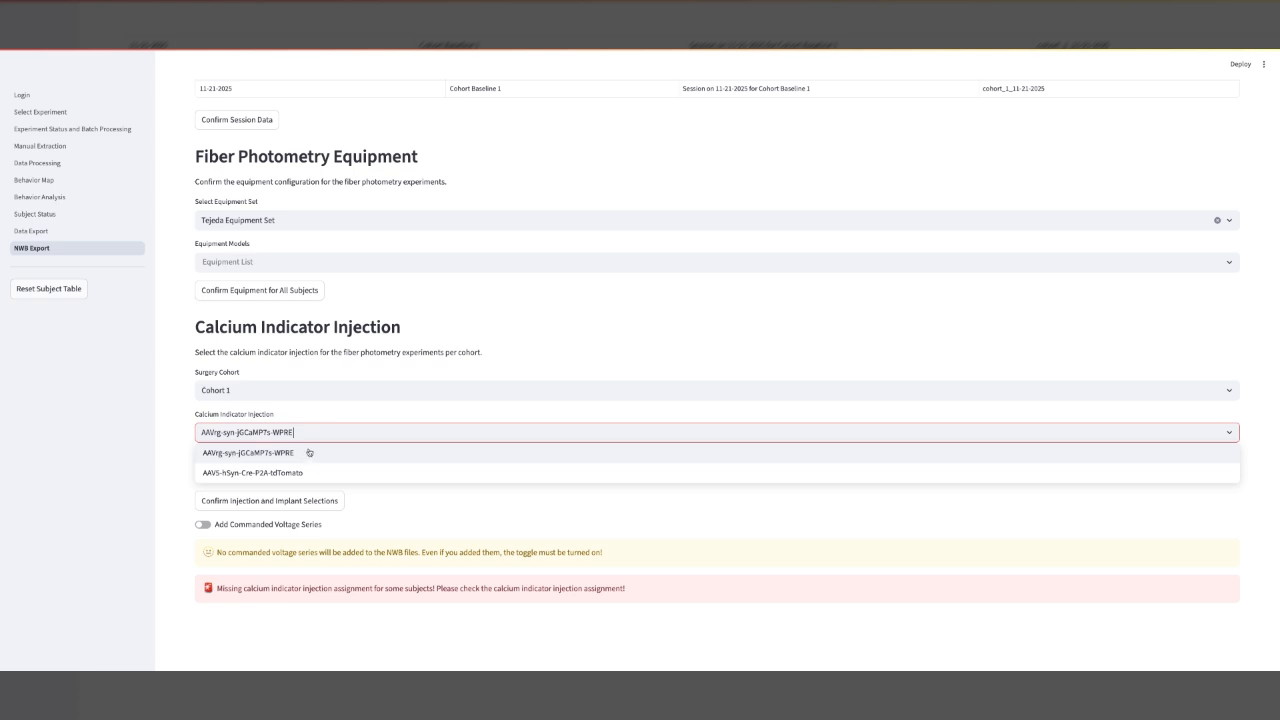
click(250, 433)
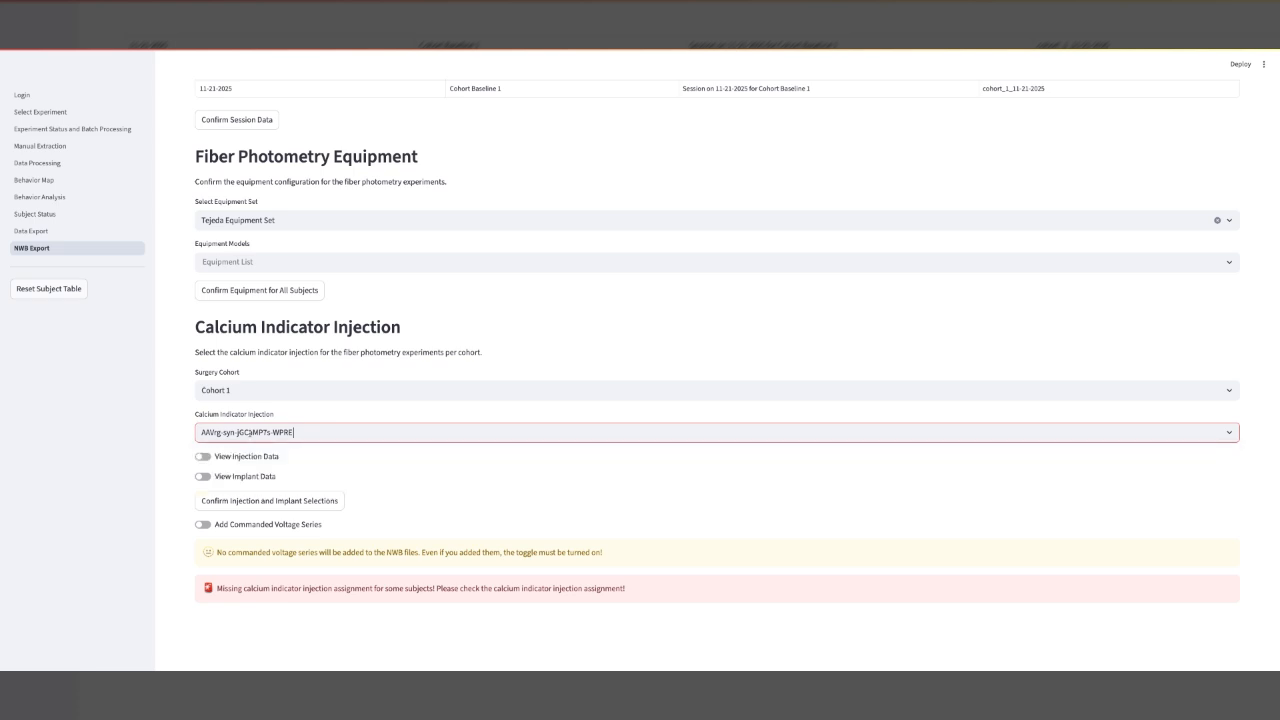
Turn on the injection data view and review the injection parameters.
scroll(209, 452, down, 1)
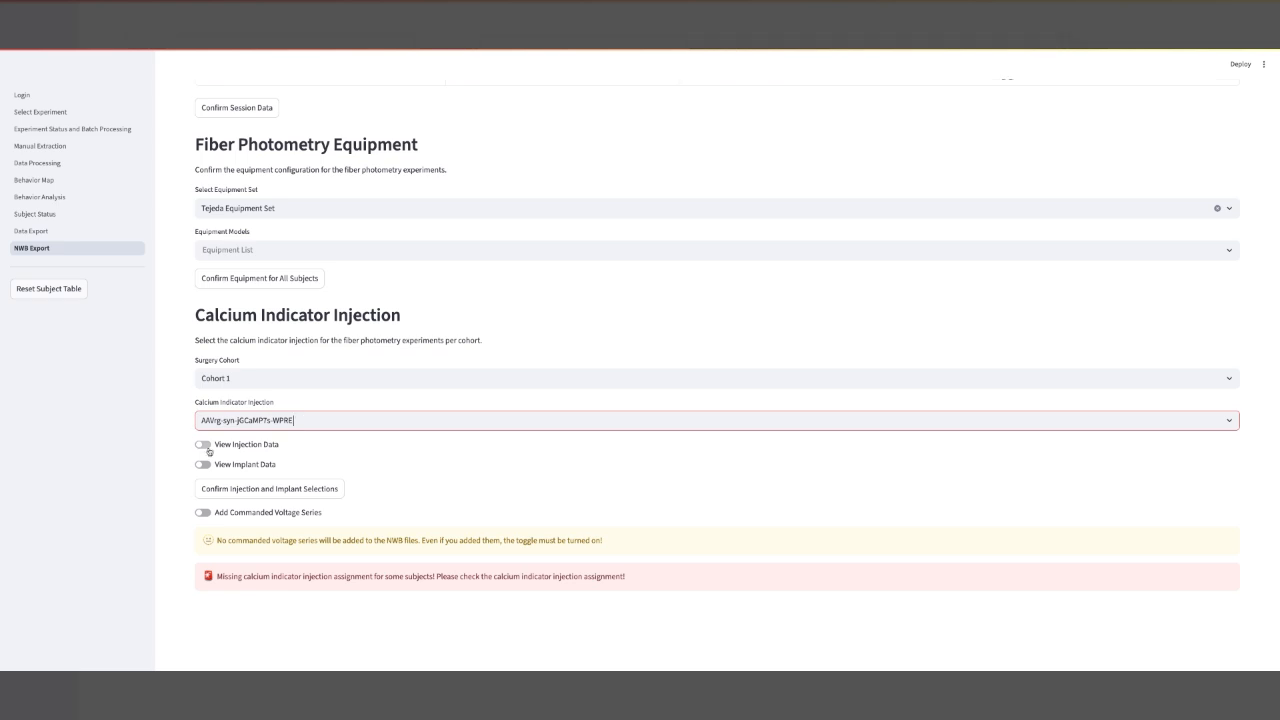
click(206, 446)
scroll(285, 455, down, 1)
scroll(285, 455, down, 1)
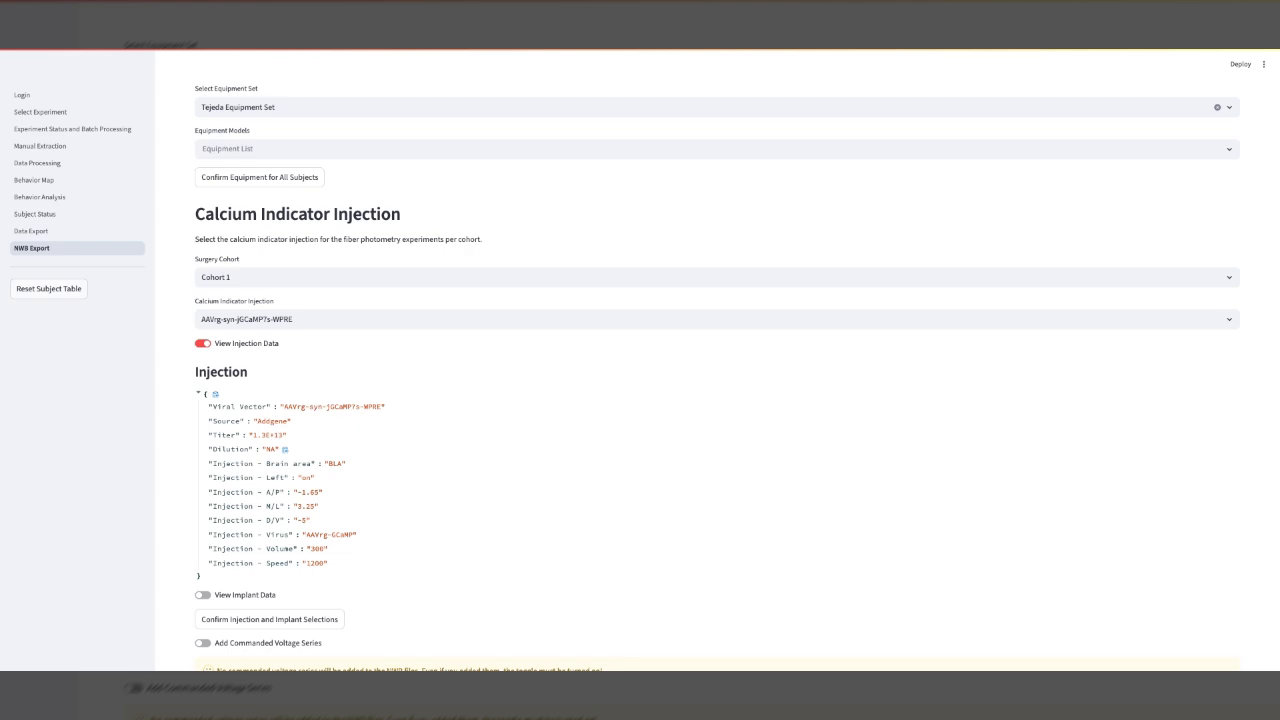
scroll(405, 453, down, 1)
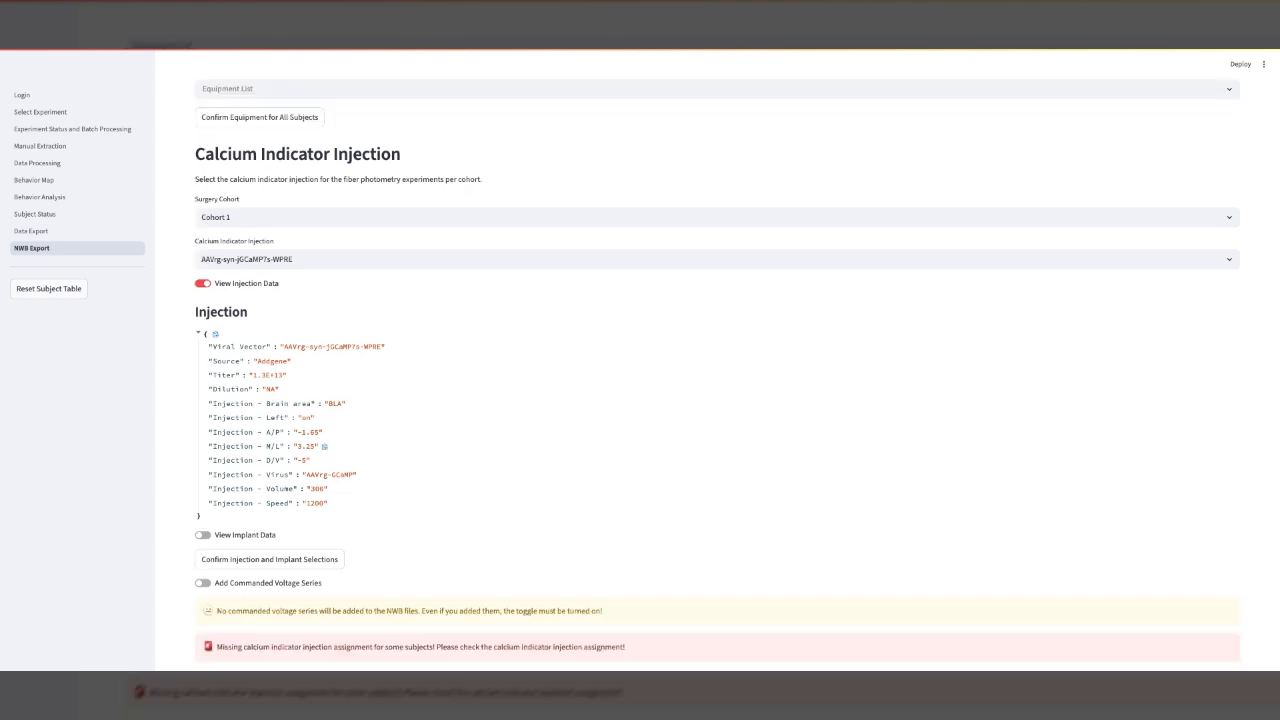
Show the implant data and confirm the injection and implant selections.
click(205, 535)
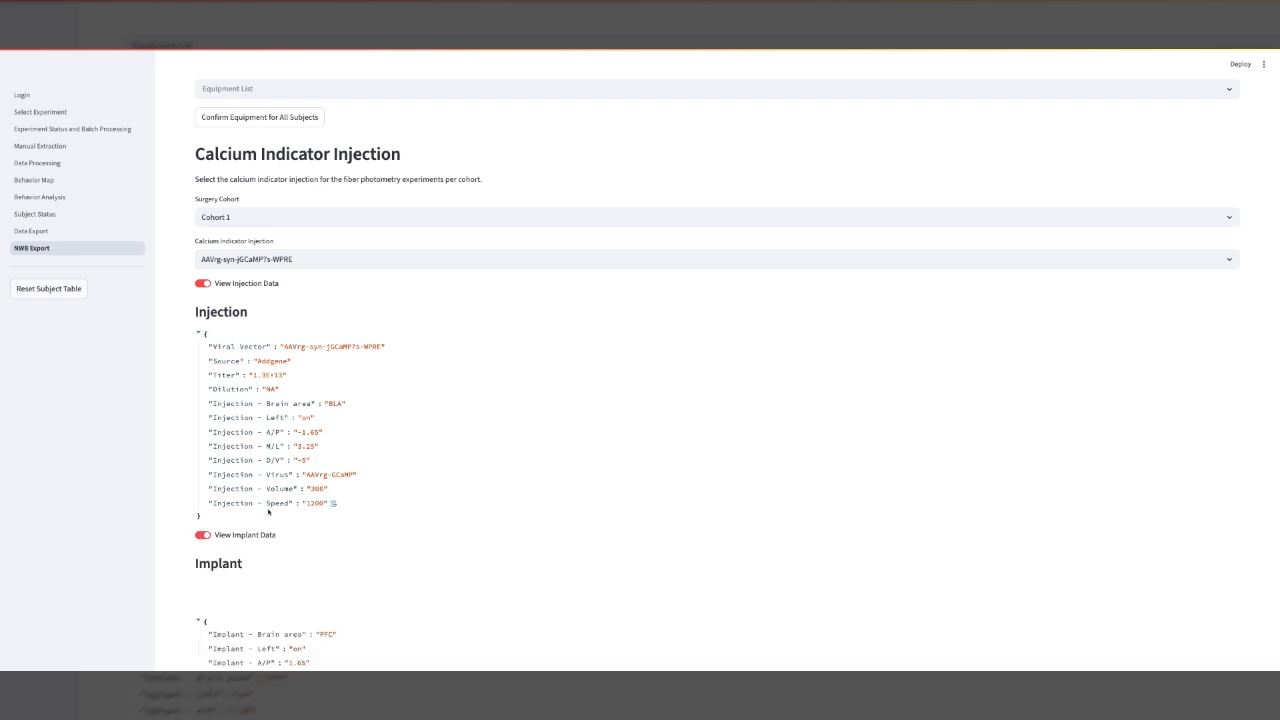
scroll(260, 548, down, 2)
scroll(366, 501, down, 1)
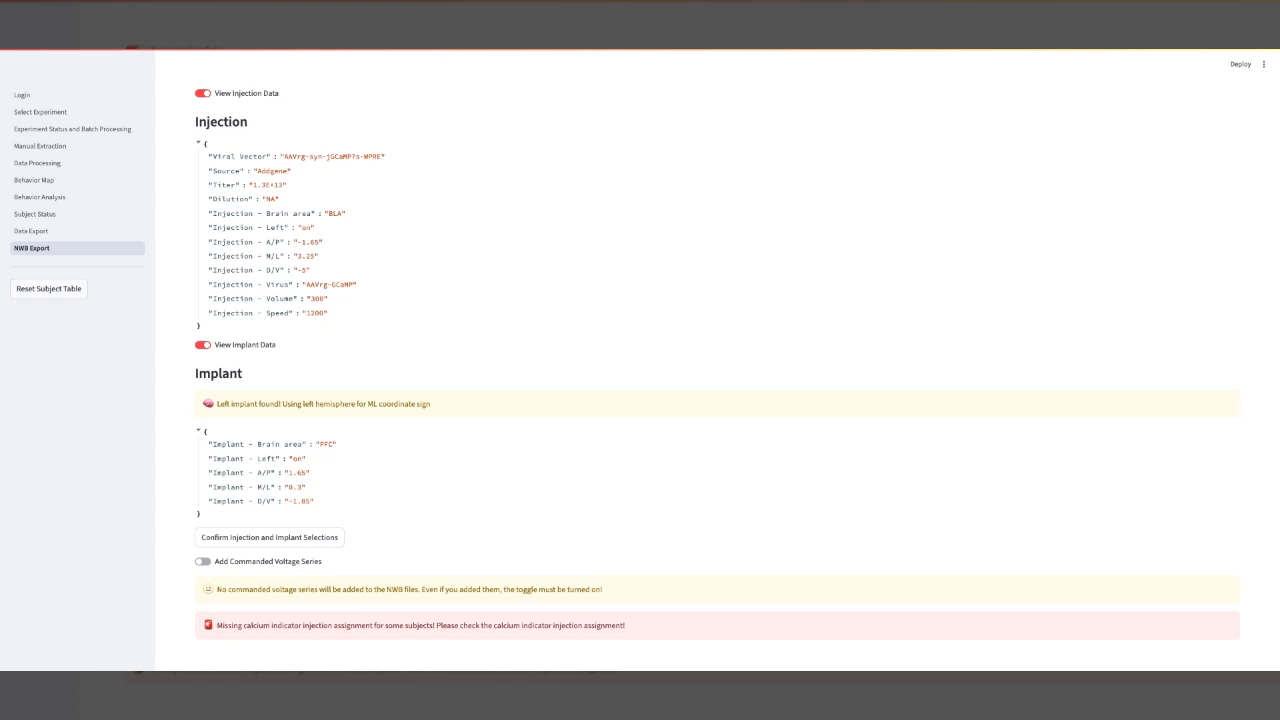
click(296, 538)
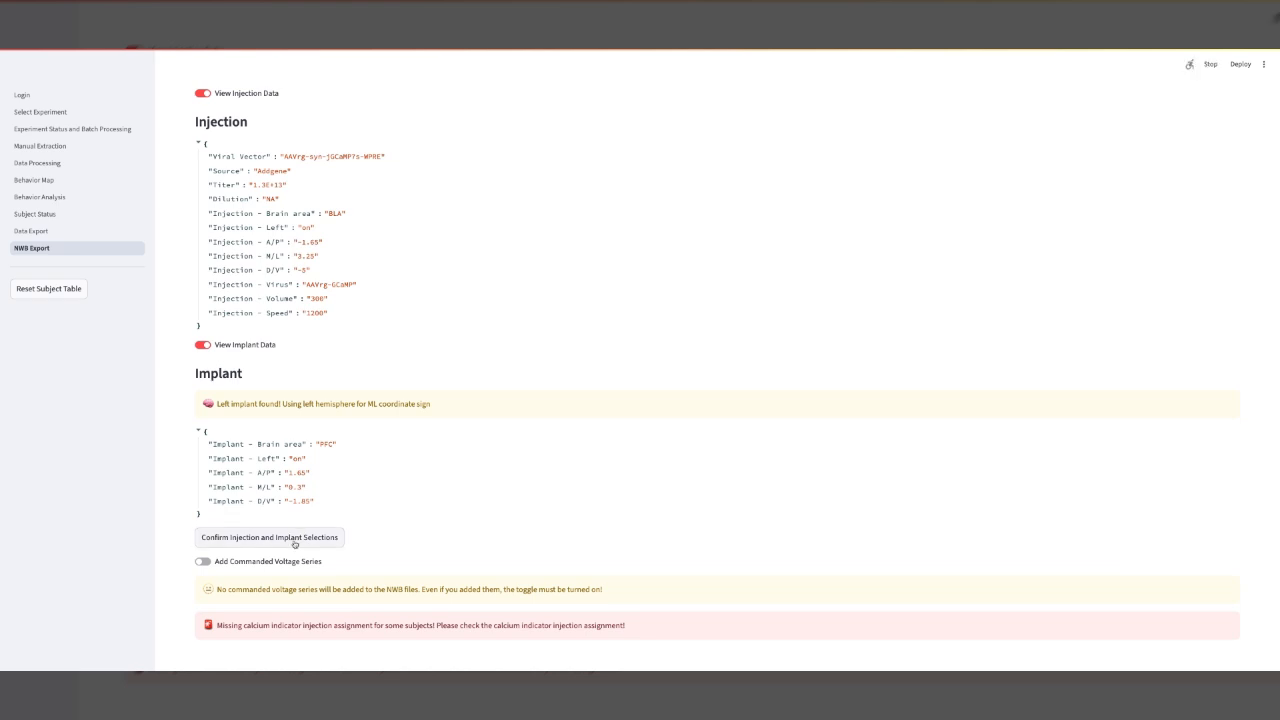
scroll(432, 526, down, 1)
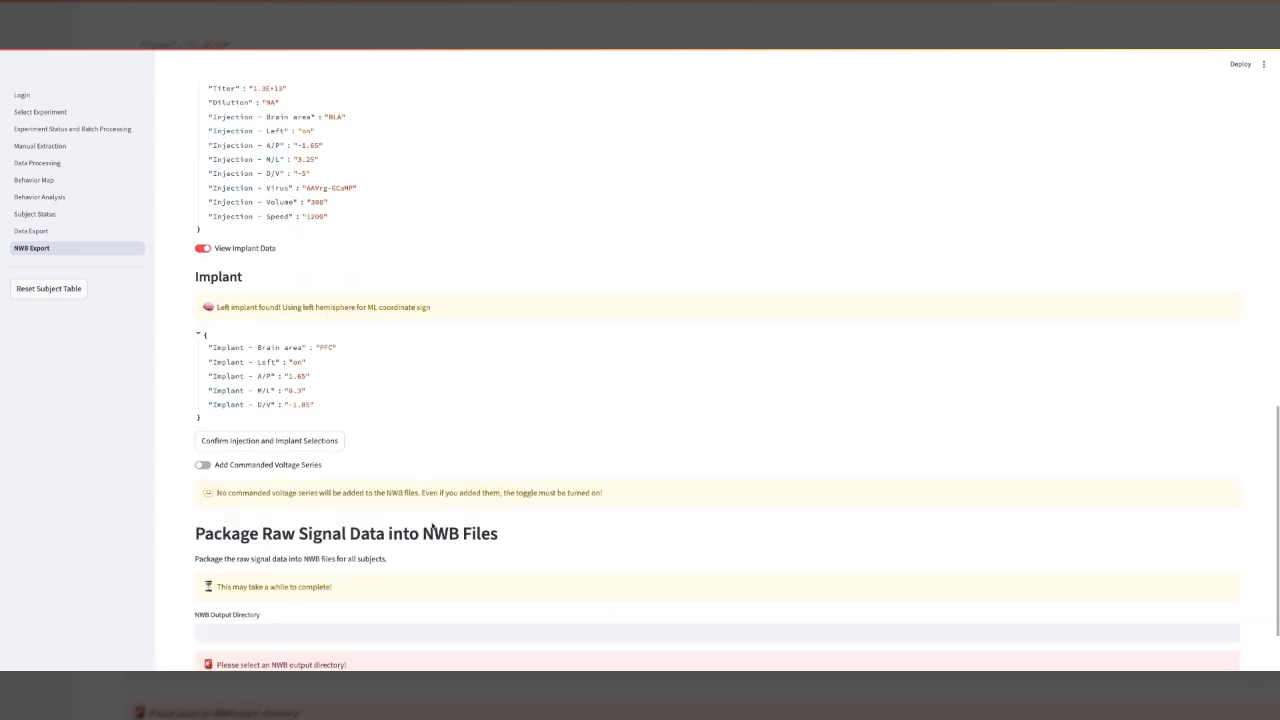
click(203, 465)
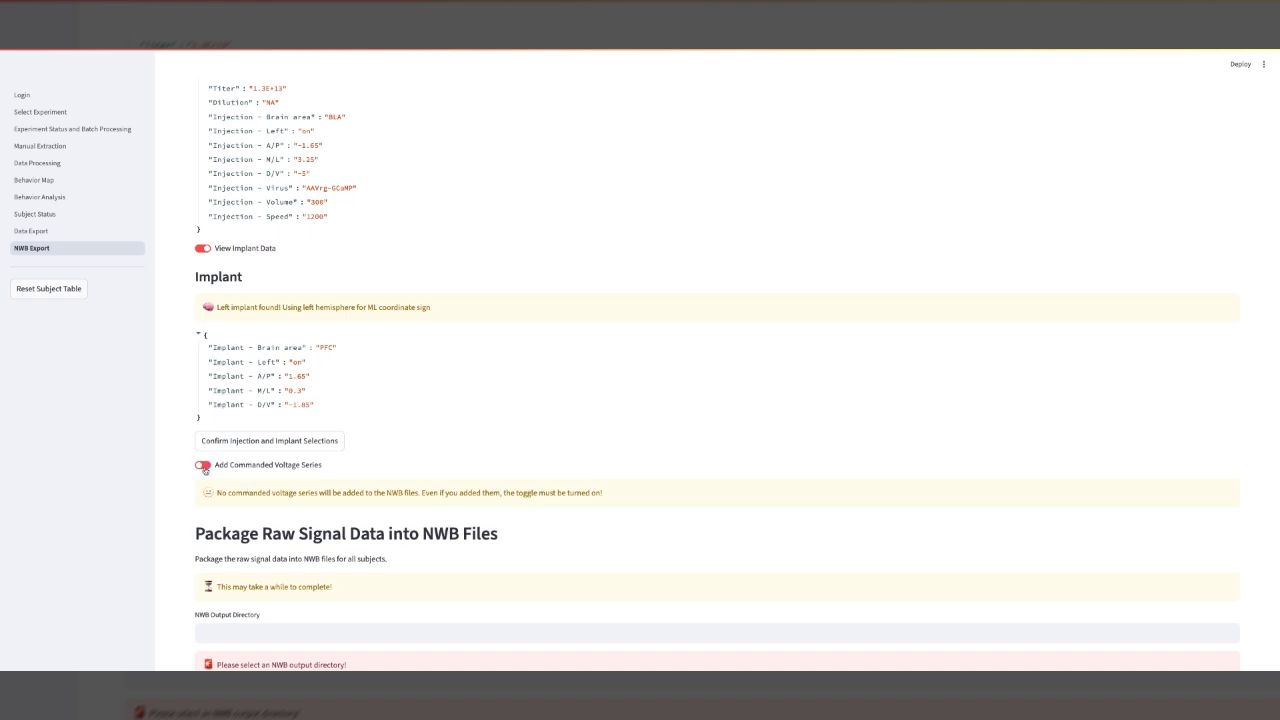
scroll(340, 444, down, 1)
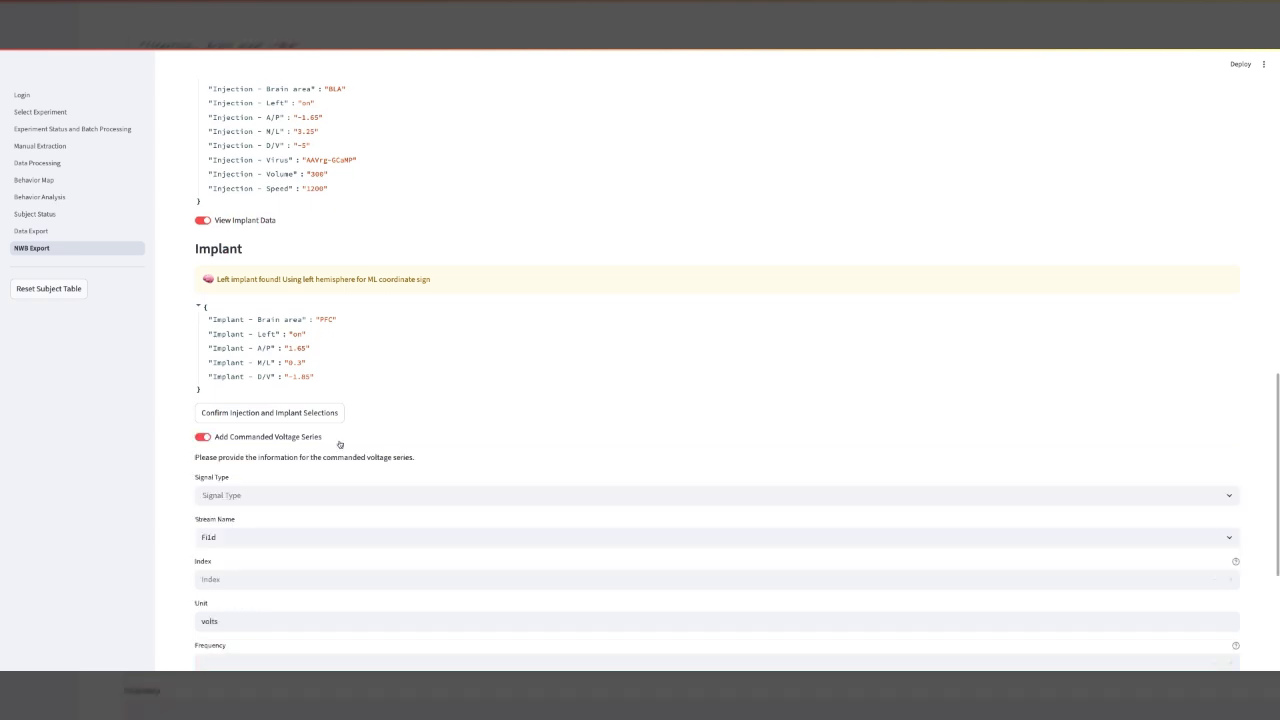
scroll(340, 444, down, 1)
scroll(376, 449, down, 1)
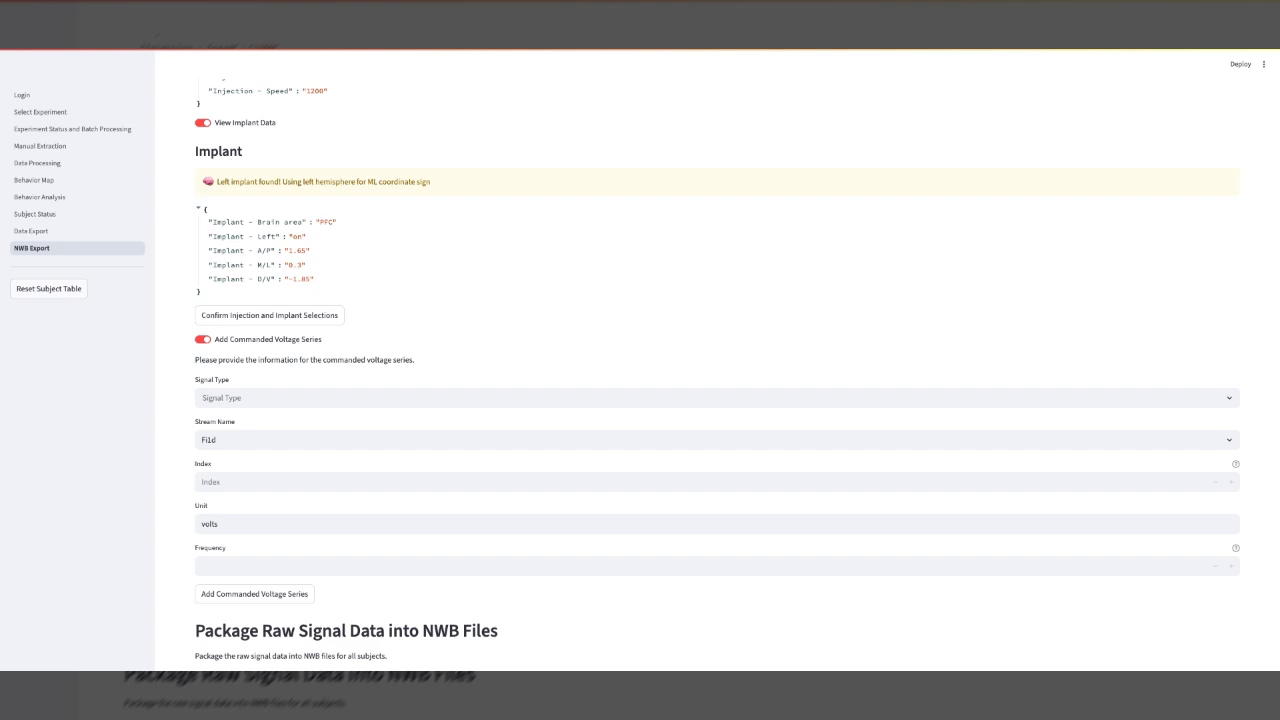
click(329, 398)
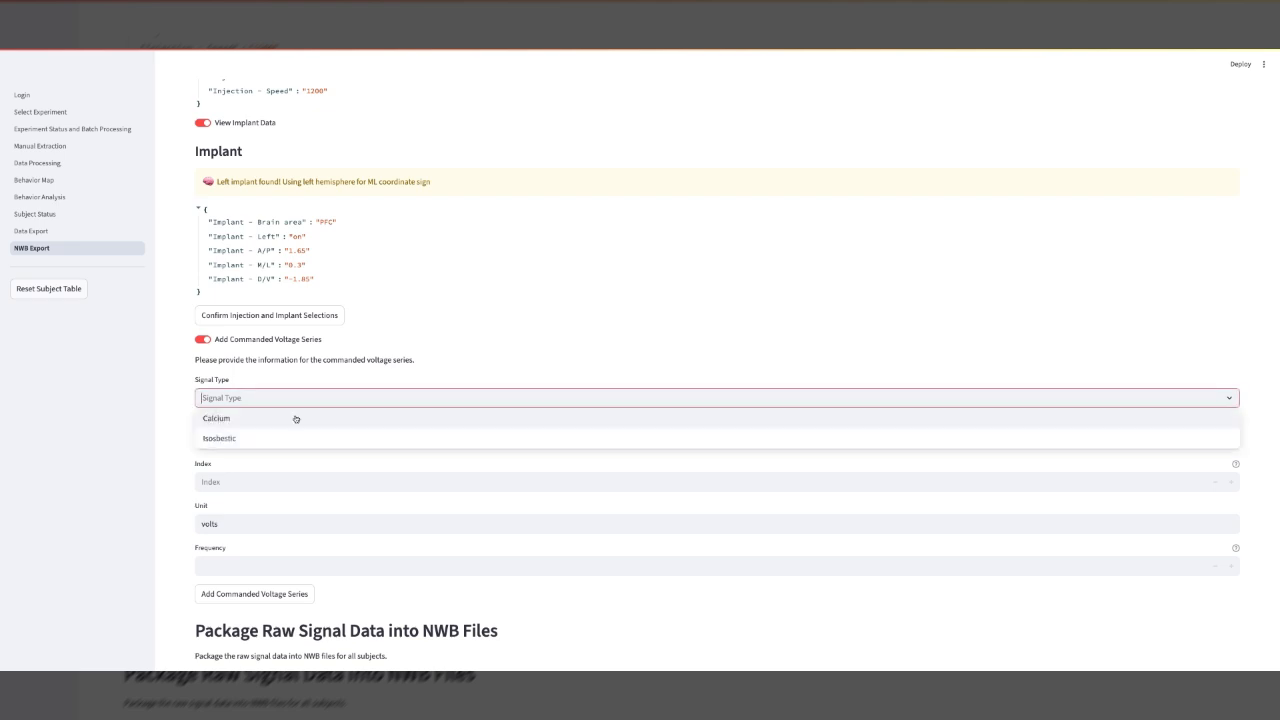
click(181, 432)
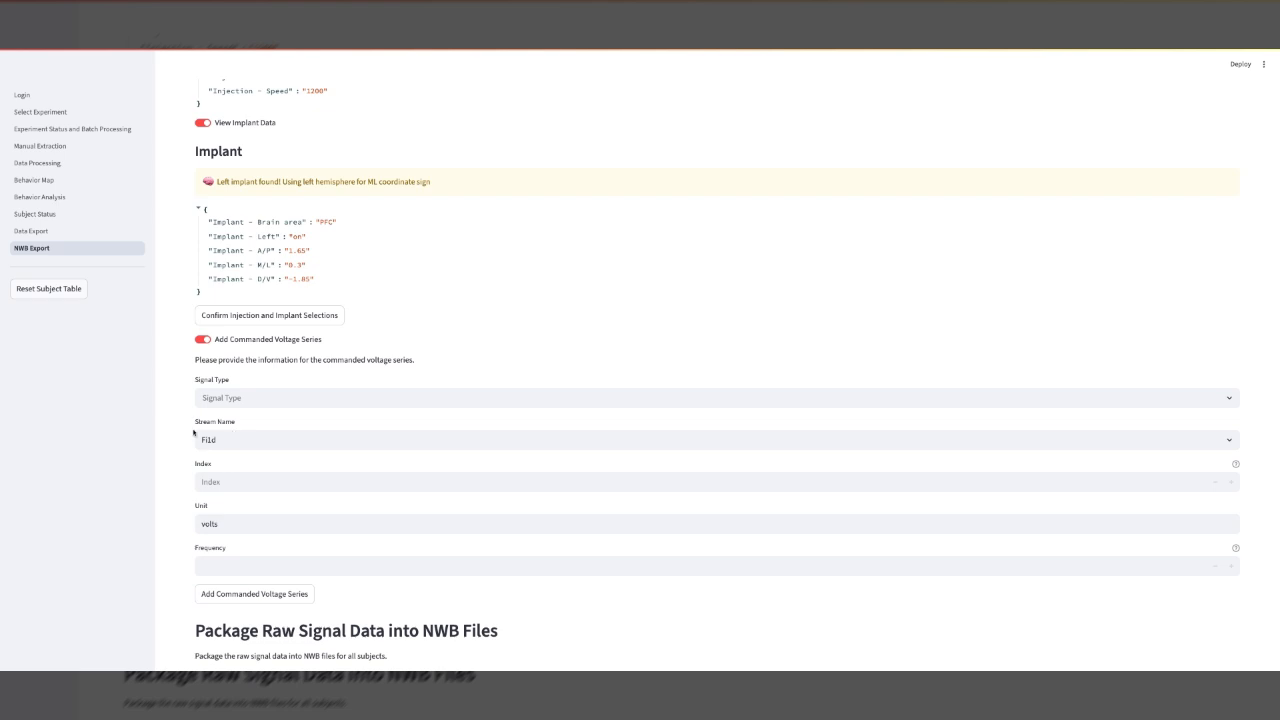
scroll(193, 432, down, 1)
click(296, 324)
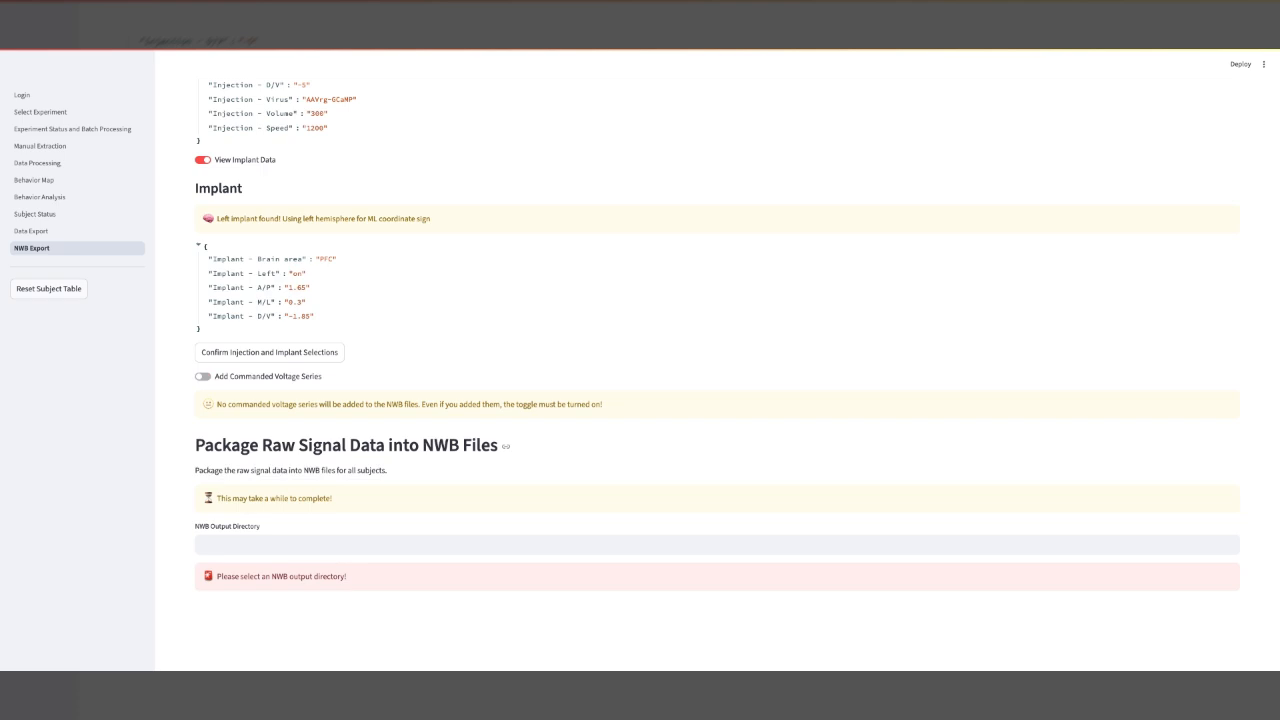
Set the NWB output directory to the user's delme5 folder and build NWB files for all subjects.
click(365, 547)
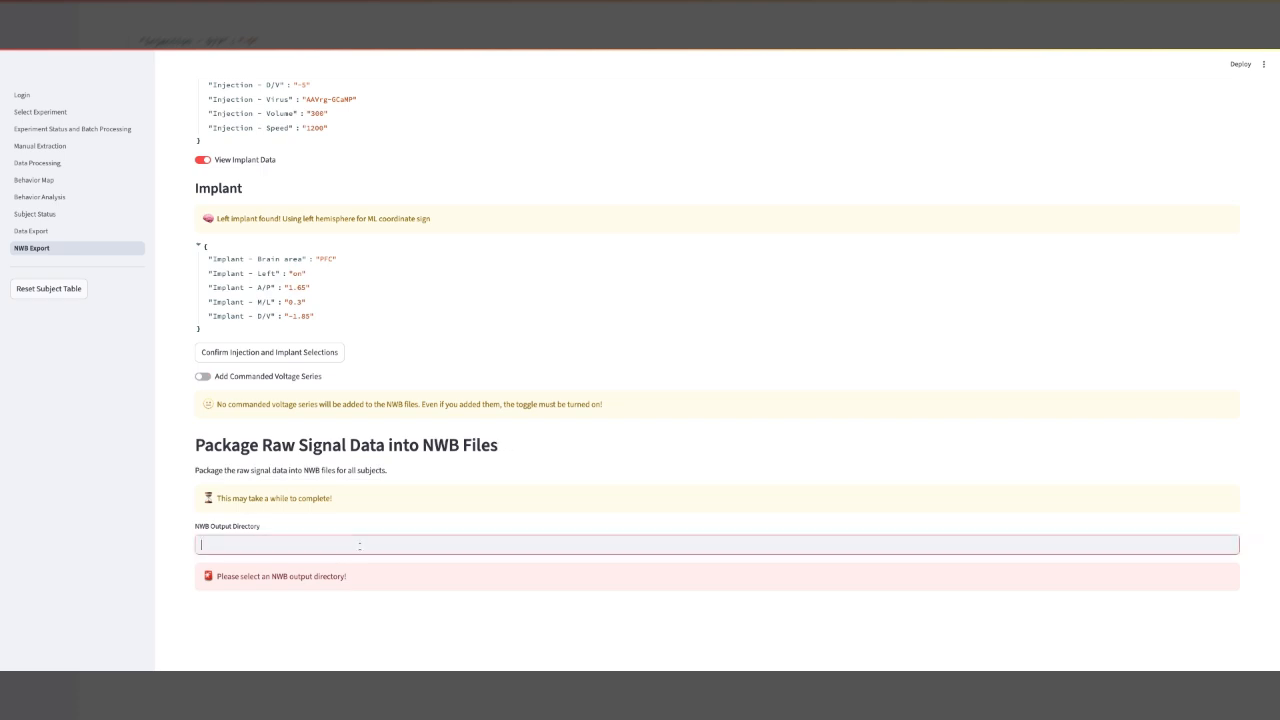
text(/Users/lawrimorejg/delme)
click(323, 565)
text(5)
key(Return)
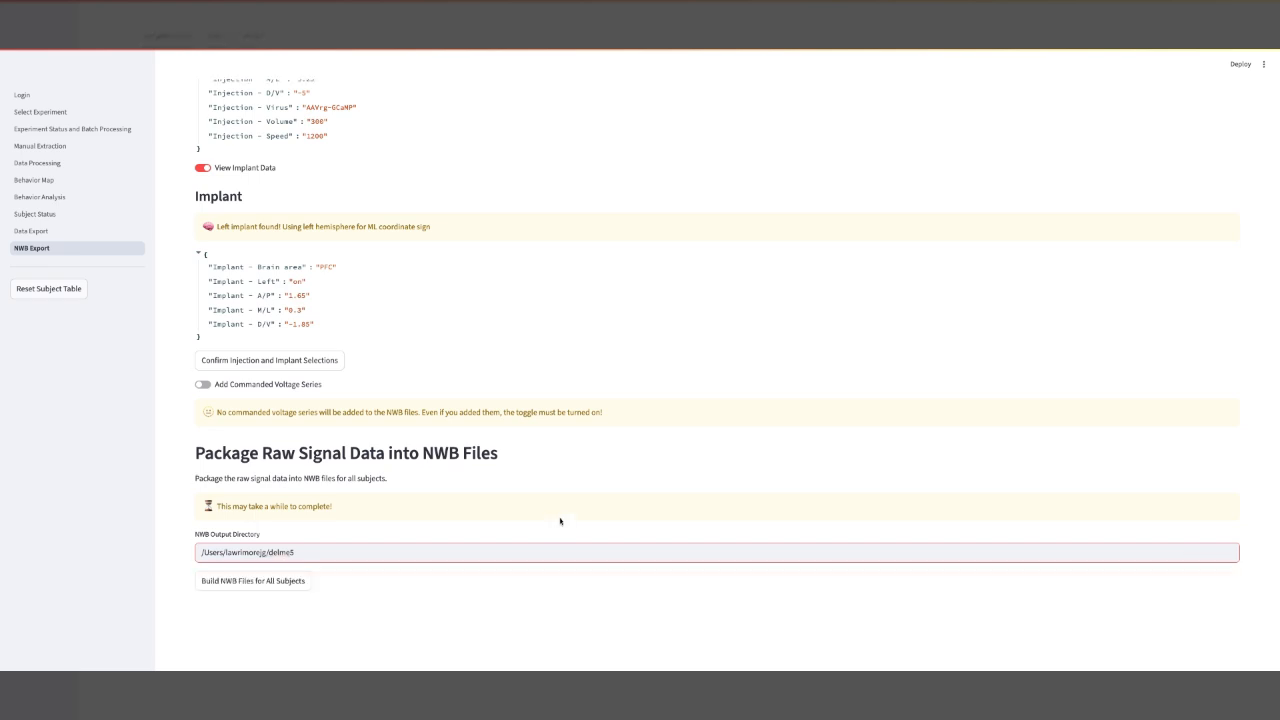
click(236, 581)
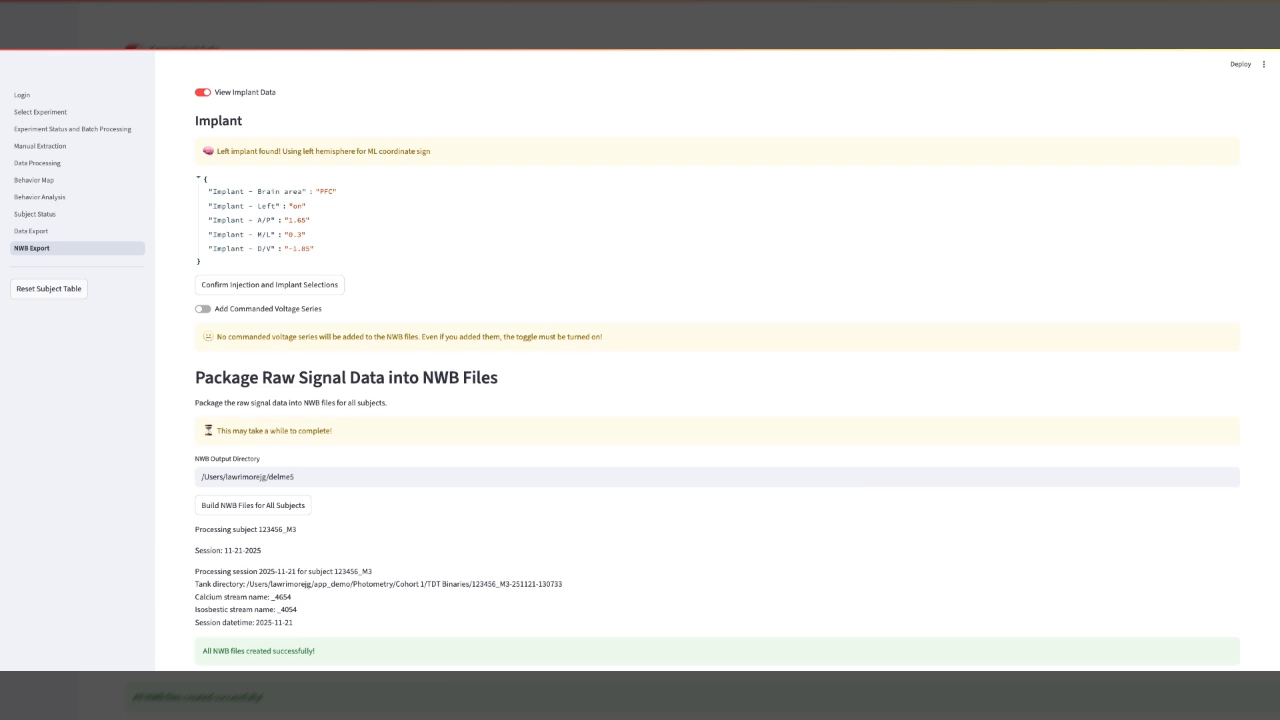
scroll(717, 400, down, 2)
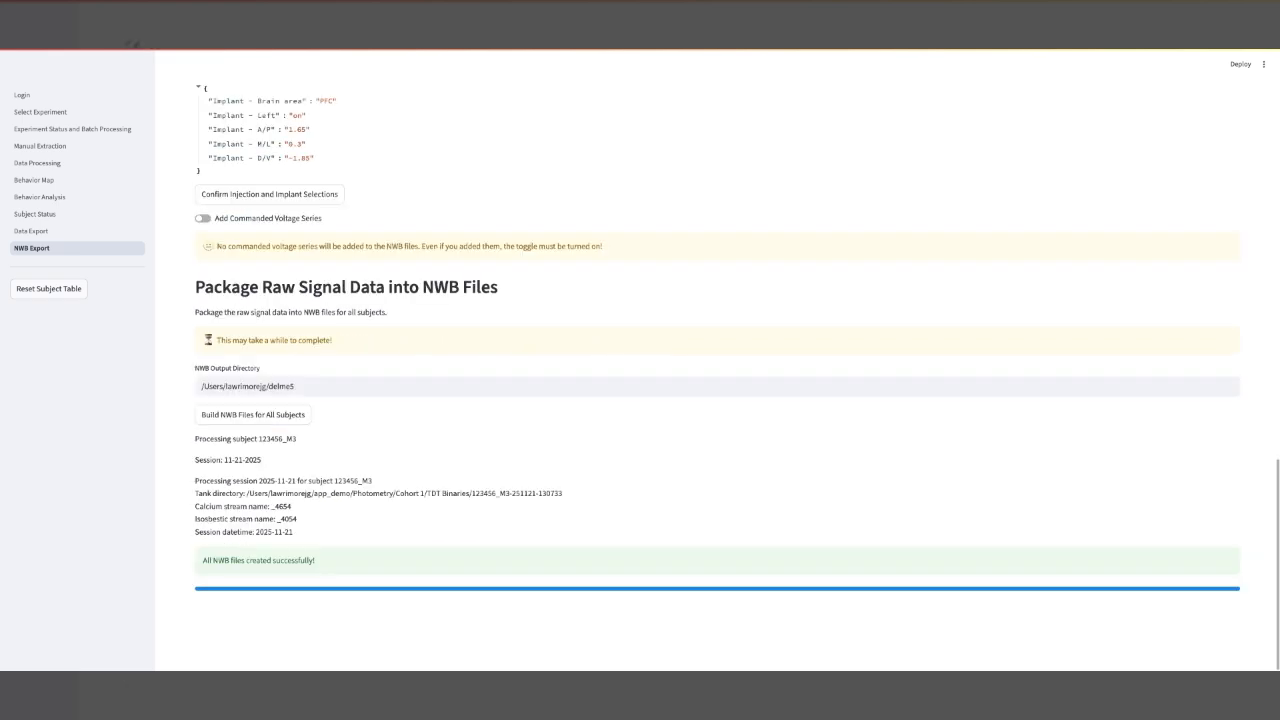